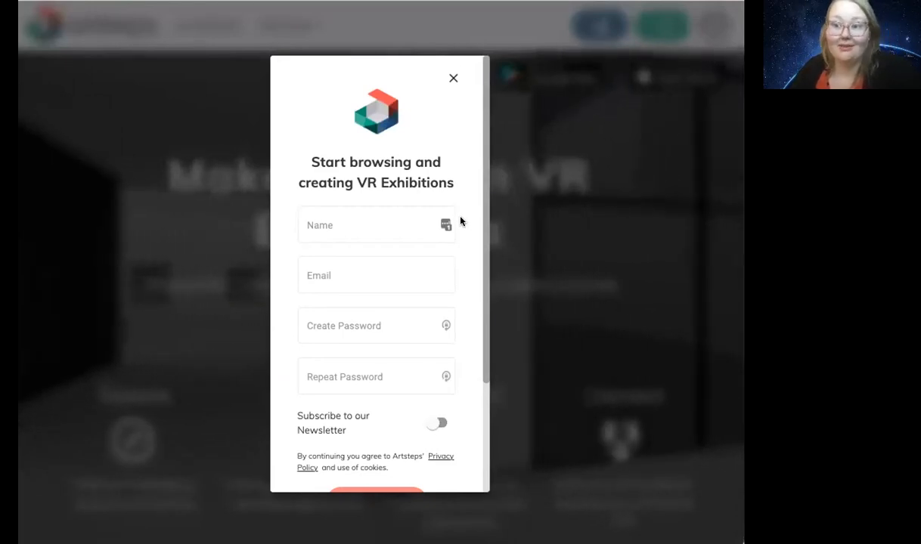
- Look through the account sign-up form and switch to the sign-in form for existing members
scroll(460, 220, down, 1)
scroll(460, 221, down, 1)
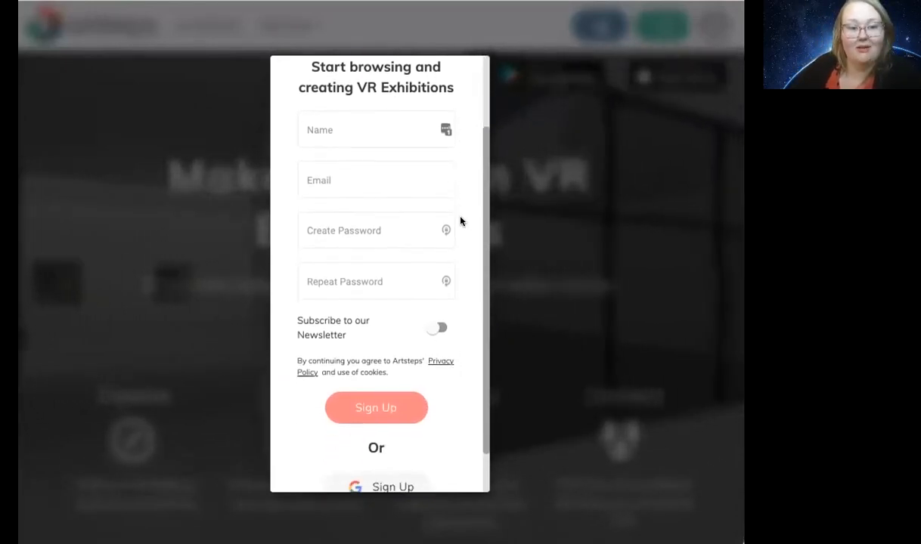
click(390, 231)
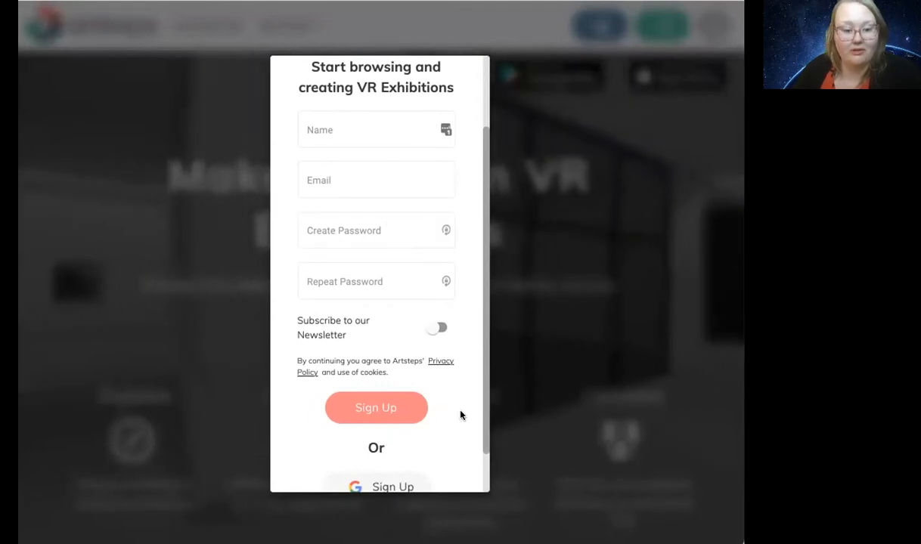
scroll(461, 414, down, 1)
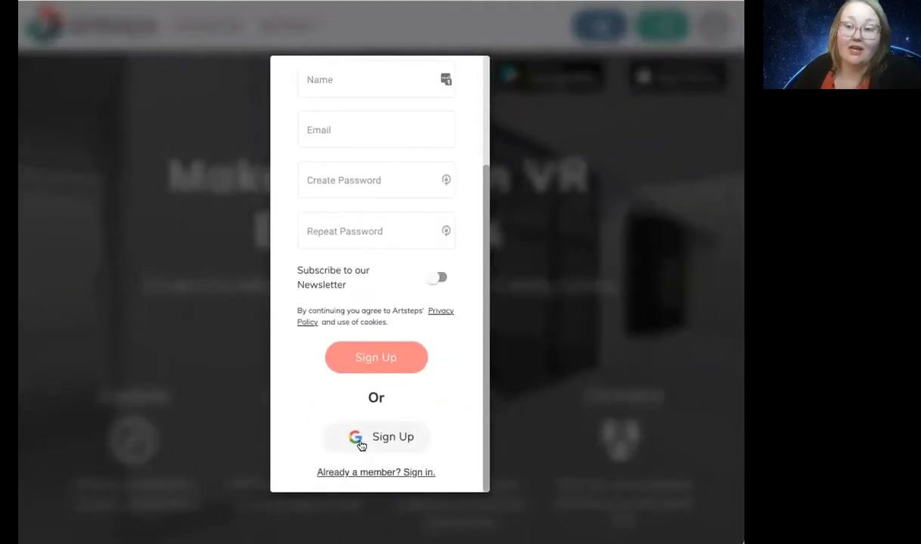
click(383, 472)
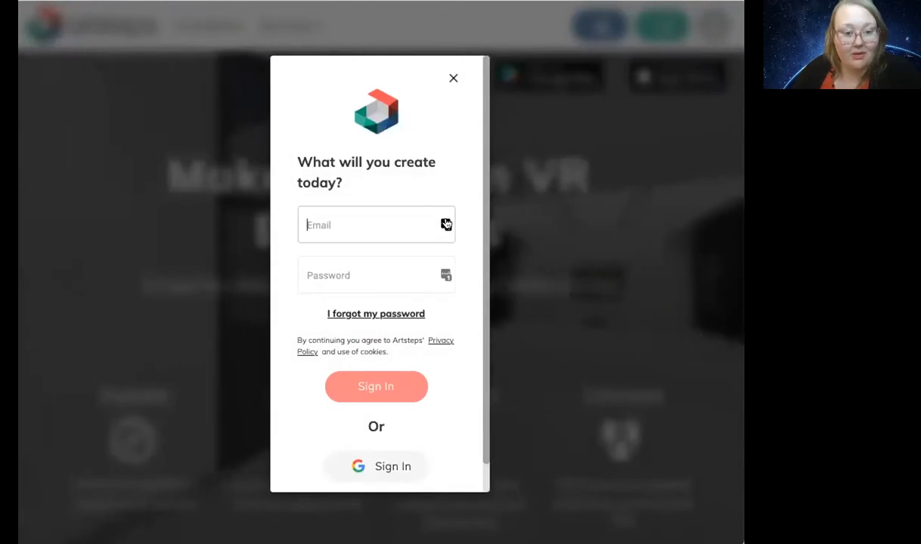
- Fill in the account e-mail and password from the saved credentials and sign in
click(446, 225)
click(345, 316)
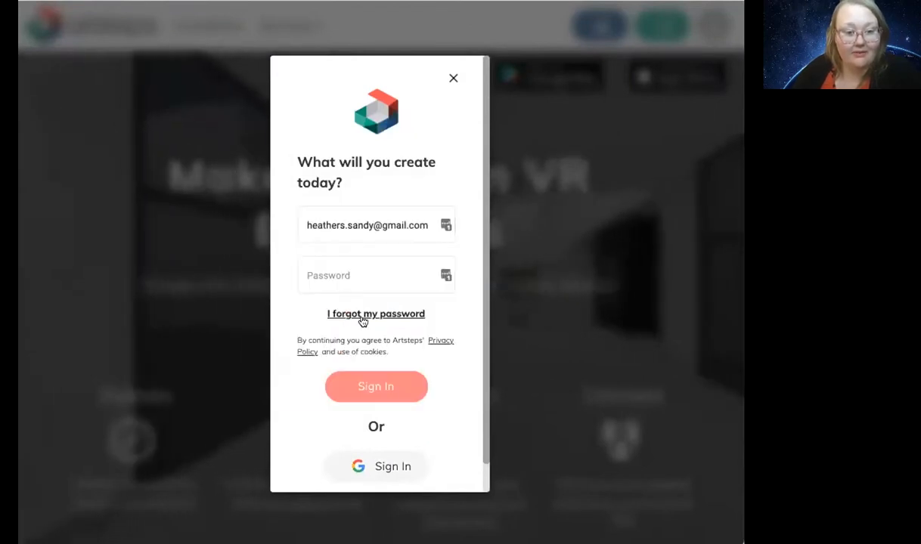
click(432, 284)
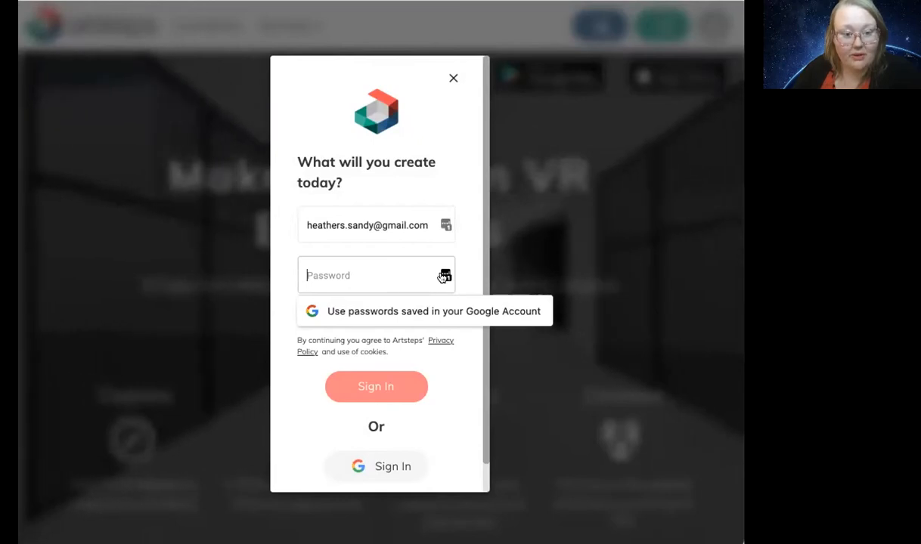
click(458, 276)
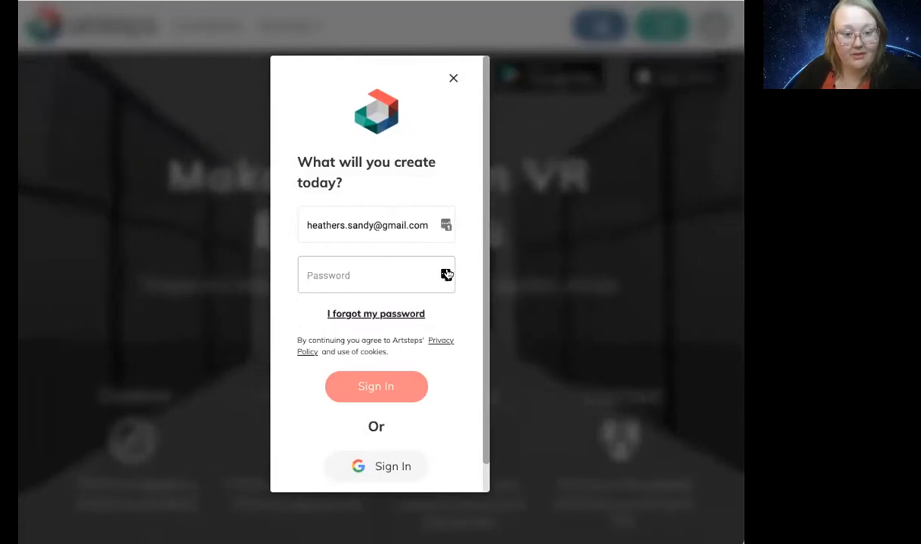
click(446, 275)
click(344, 378)
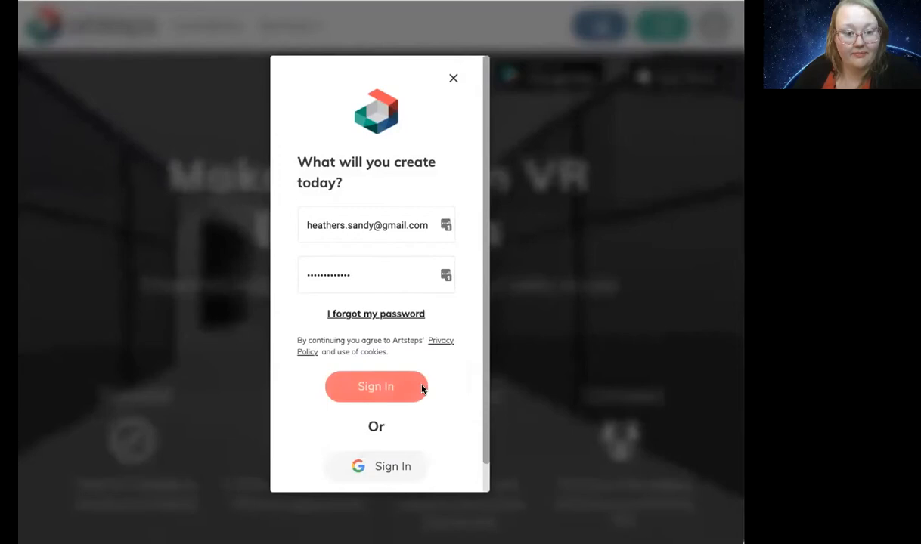
click(372, 397)
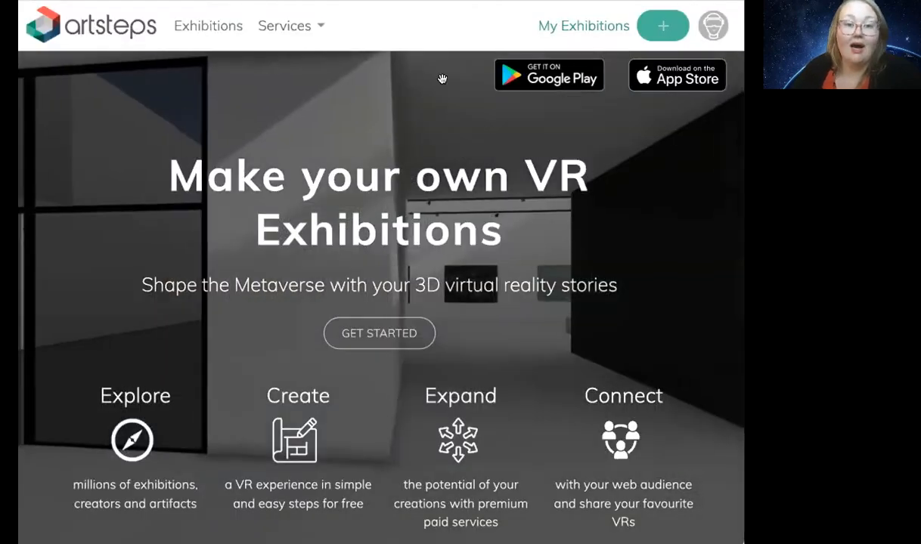
- Create a new exhibition from My Exhibitions and look through the available exhibition templates
click(572, 26)
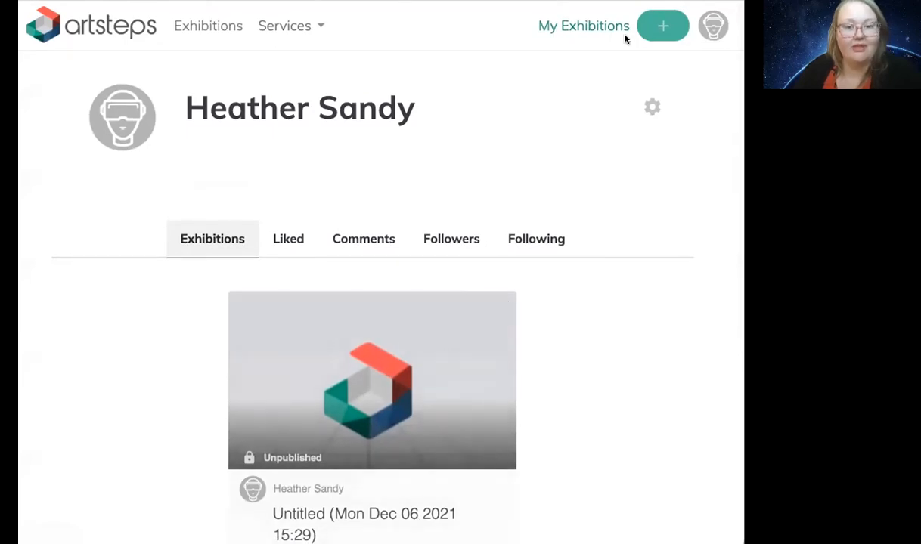
click(662, 25)
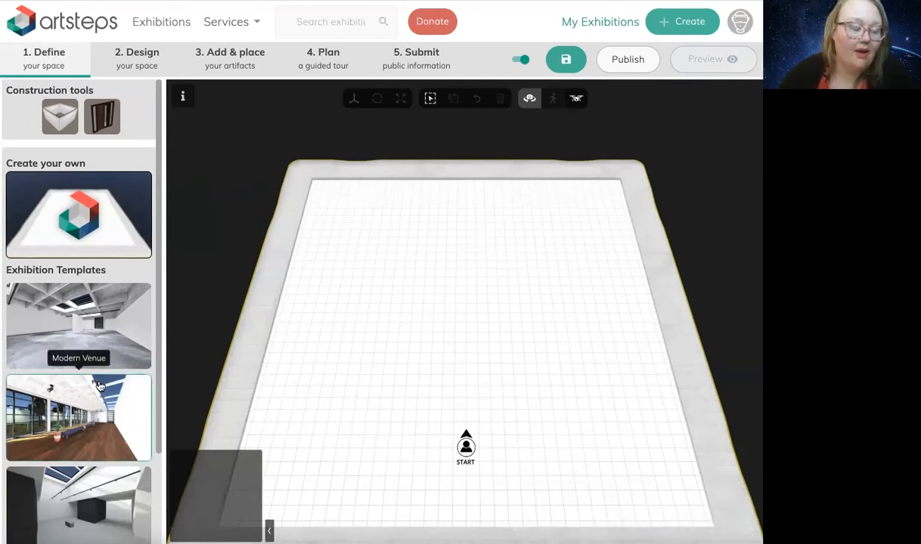
scroll(91, 351, down, 3)
scroll(91, 302, up, 3)
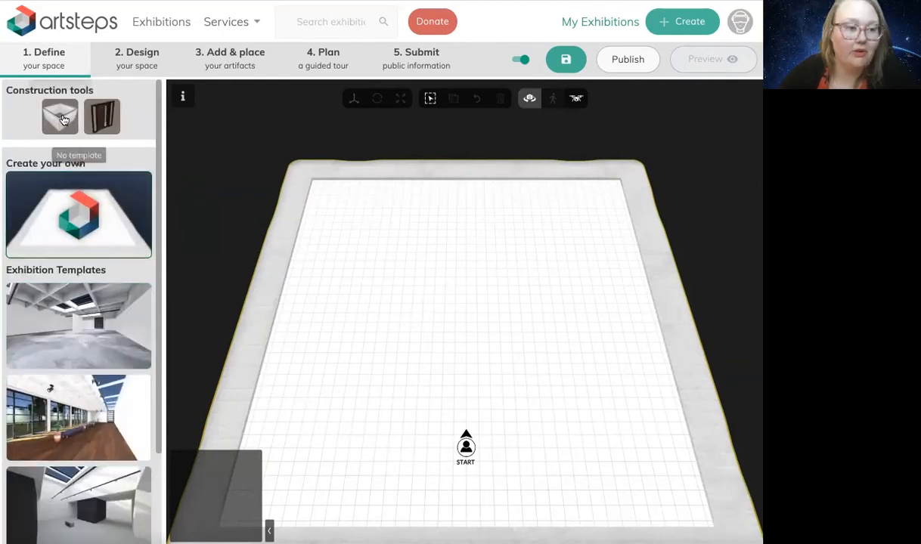
- Draw four walls forming a closed square room in the middle of the empty floor grid
click(61, 116)
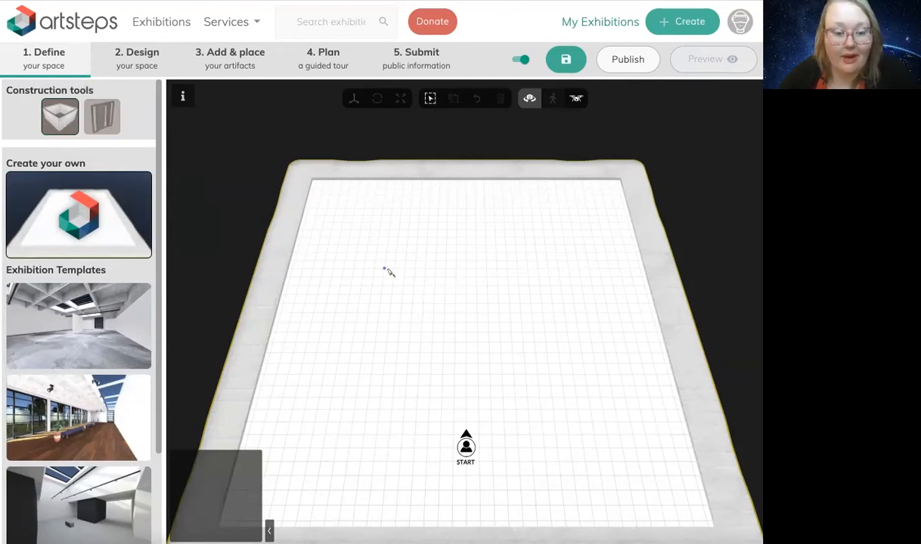
drag(385, 270, 568, 425)
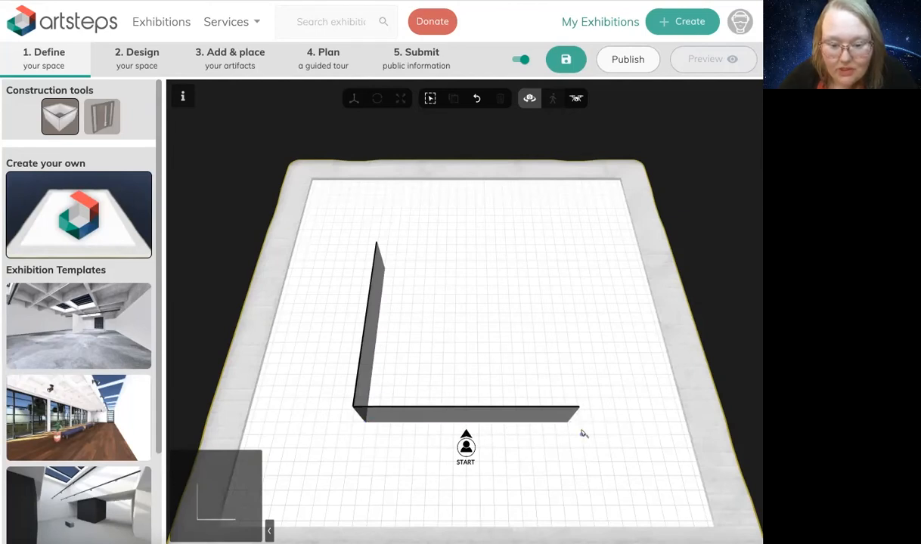
drag(566, 423, 536, 272)
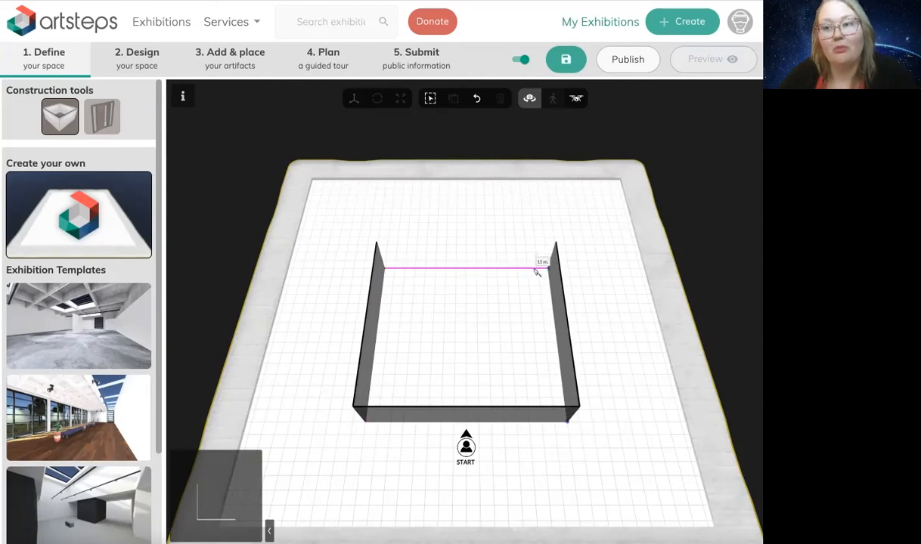
drag(536, 272, 388, 283)
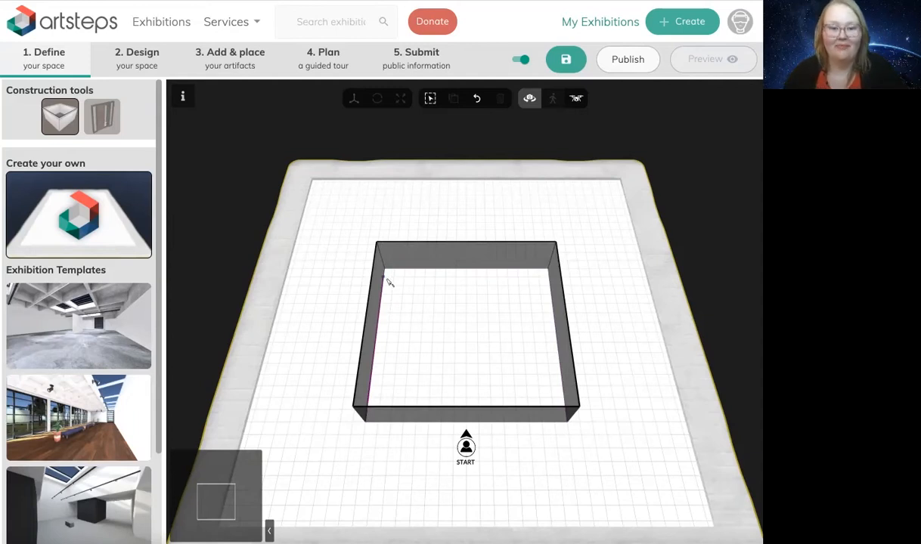
- Draw walls for a narrow room on each side of the square room, plus a short freestanding wall in its centre
mouse_move(569, 425)
mouse_down()
mouse_move(650, 423)
mouse_move(641, 426)
mouse_move(610, 261)
mouse_move(607, 271)
mouse_move(555, 263)
mouse_up()
mouse_move(365, 421)
mouse_down()
mouse_move(315, 420)
mouse_move(309, 429)
mouse_move(328, 270)
mouse_up()
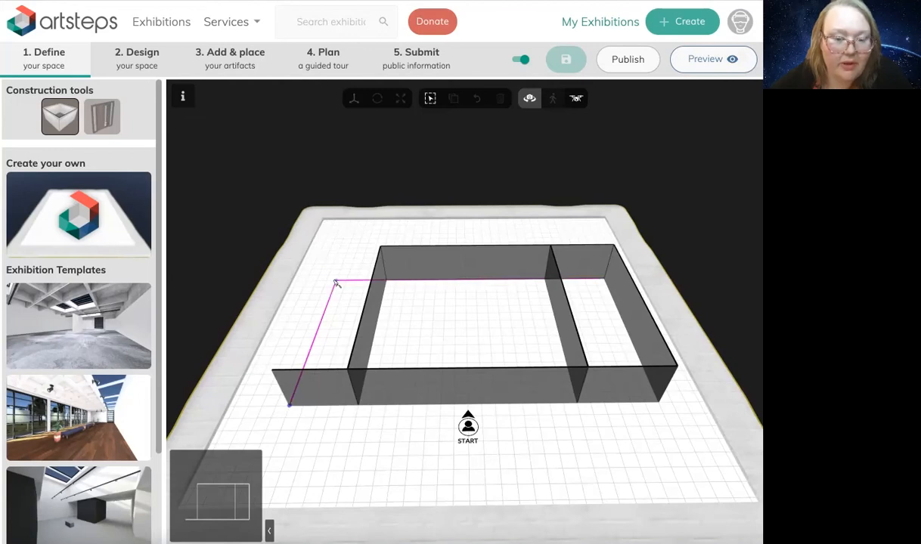
mouse_move(337, 282)
mouse_down()
mouse_move(297, 478)
mouse_move(318, 418)
mouse_up()
mouse_move(338, 286)
mouse_down()
mouse_move(400, 284)
mouse_move(387, 285)
mouse_up()
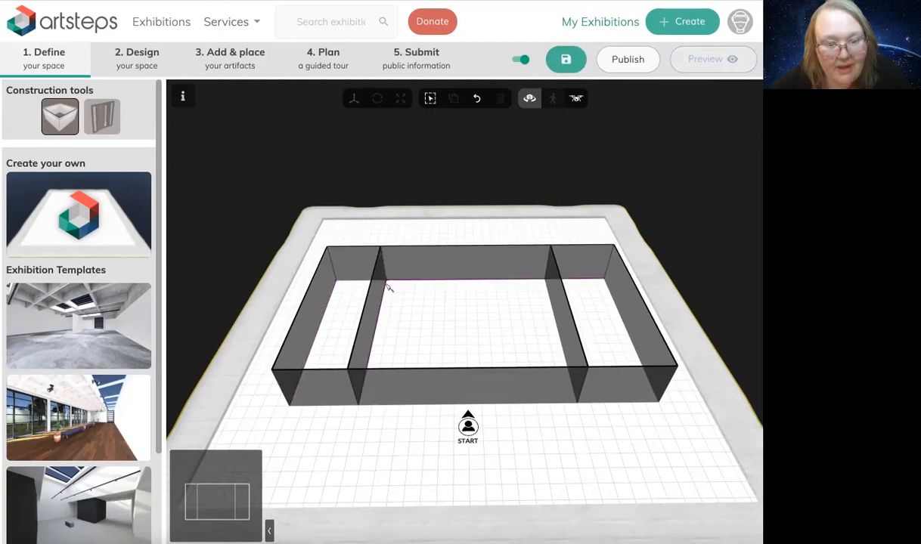
drag(421, 328, 515, 331)
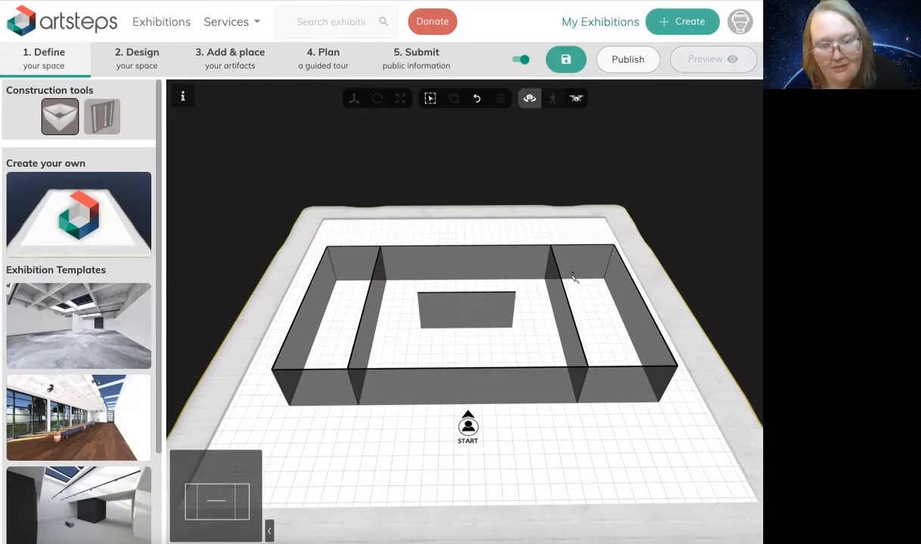
click(586, 318)
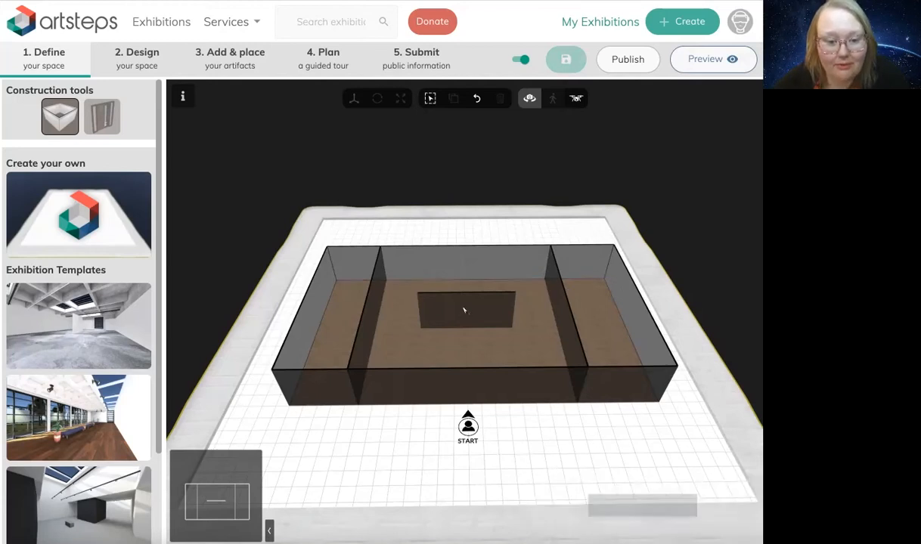
- Place doorways in the middle of the front wall, in both inner side walls, and in each room's back wall
click(102, 109)
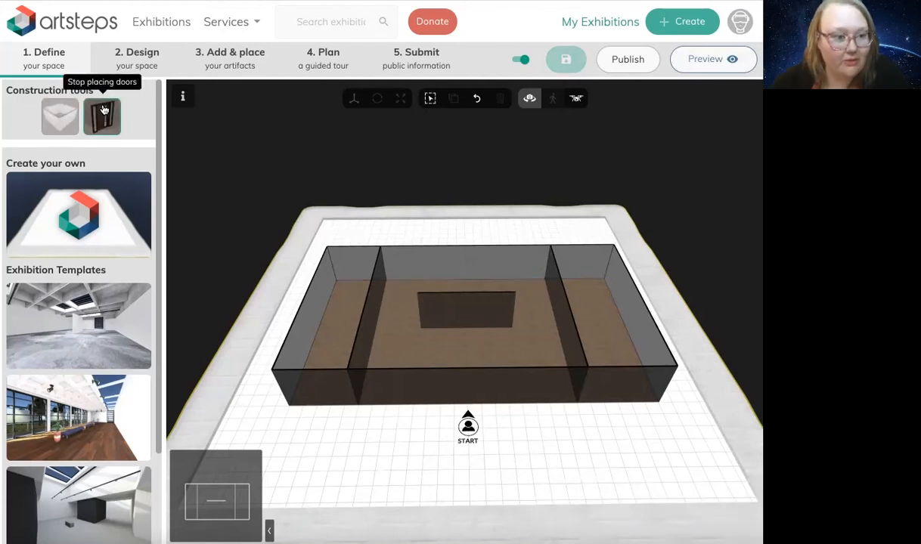
click(468, 401)
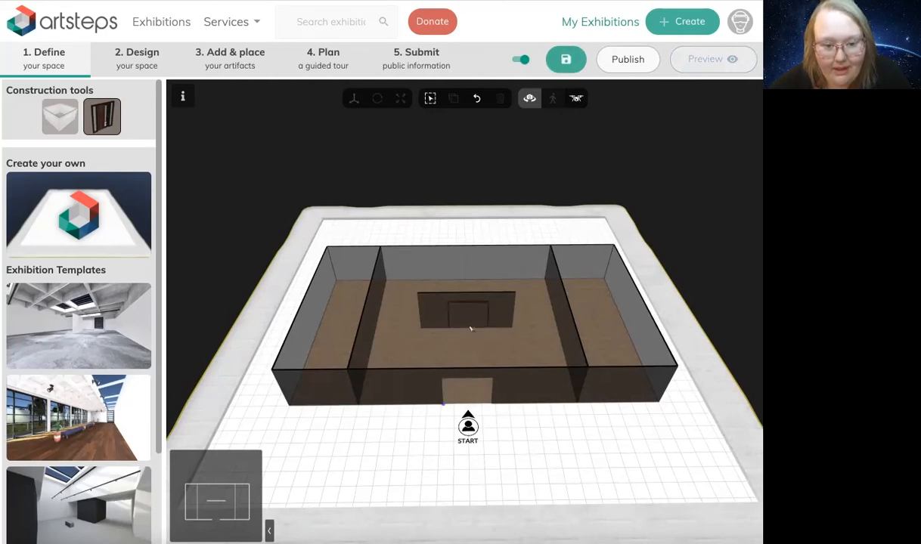
click(367, 351)
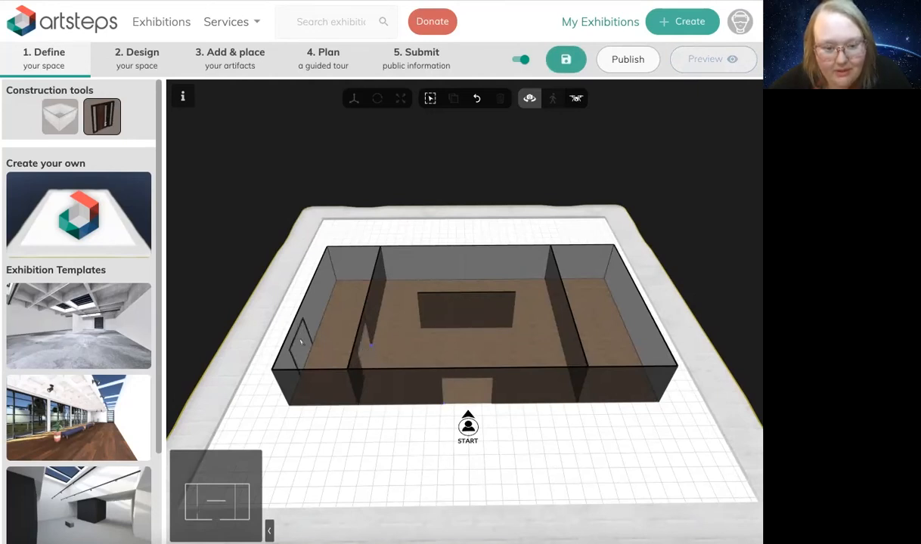
click(558, 295)
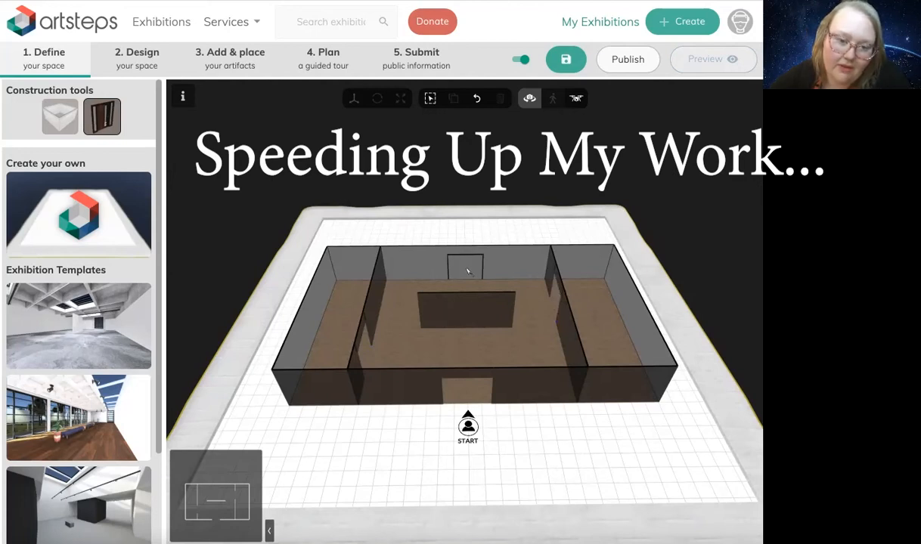
click(466, 272)
click(356, 269)
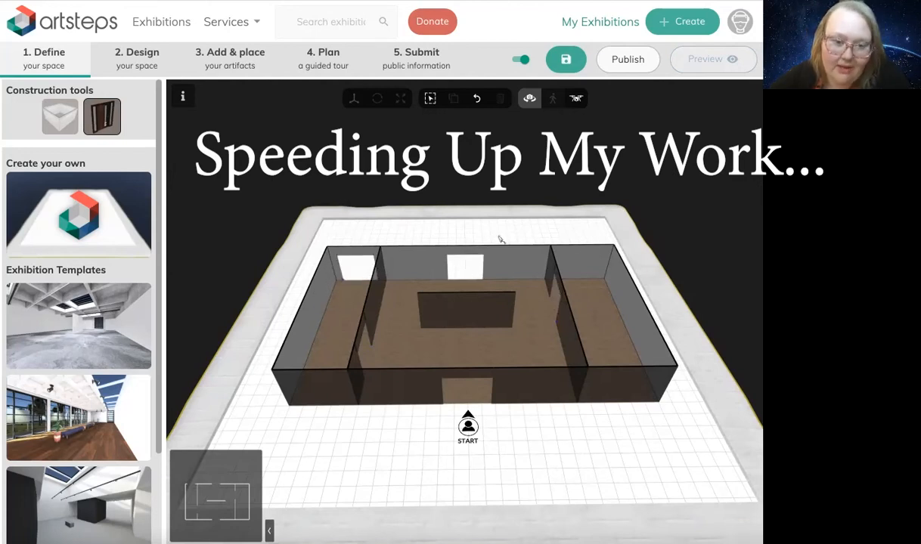
click(582, 264)
- Draw walls for a long room spanning the back of the building and save the exhibition
click(59, 115)
mouse_move(341, 265)
mouse_down()
mouse_move(352, 239)
mouse_move(587, 238)
mouse_move(606, 278)
mouse_up()
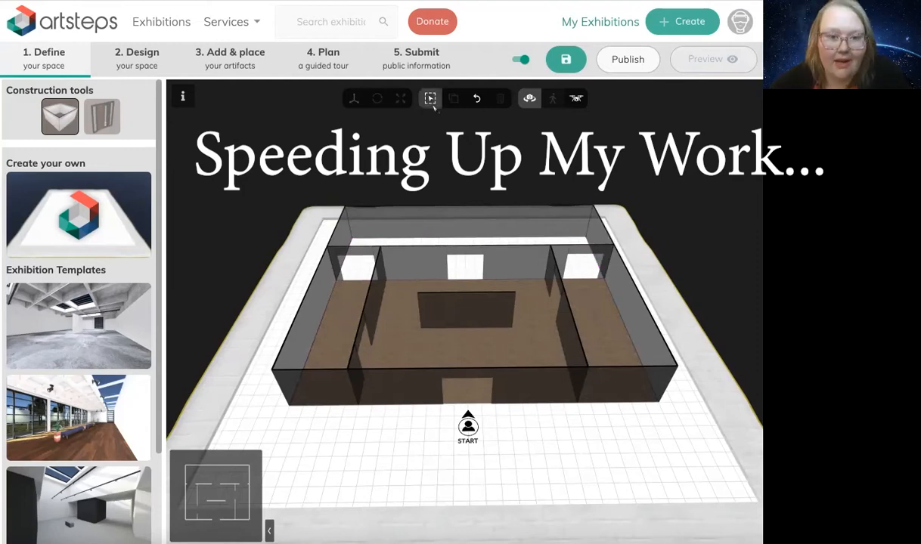
click(566, 59)
- Place two doorways side by side in the outer wall of the long back room
mouse_move(372, 295)
mouse_down()
mouse_move(433, 343)
mouse_move(540, 304)
mouse_move(568, 319)
mouse_move(499, 311)
mouse_move(506, 291)
mouse_move(501, 319)
mouse_move(528, 300)
mouse_move(529, 333)
mouse_up()
click(60, 115)
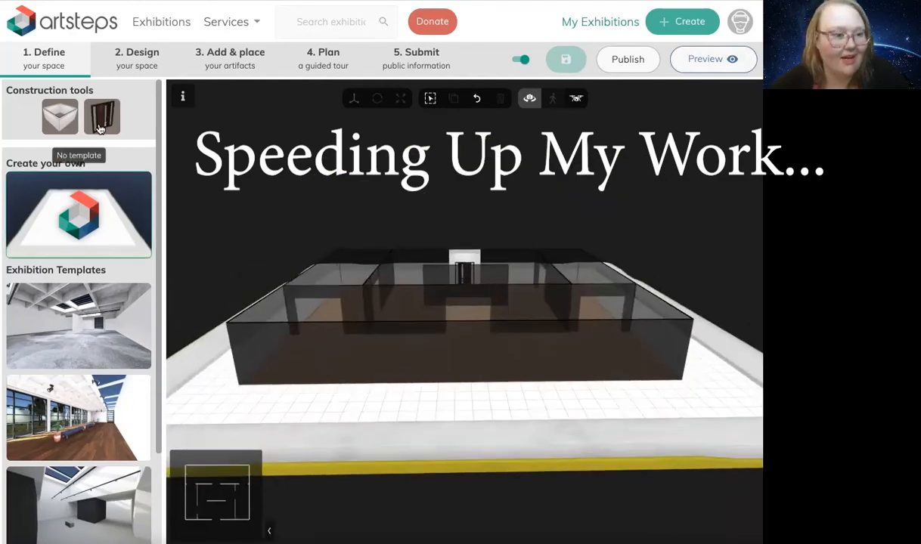
click(101, 117)
click(395, 376)
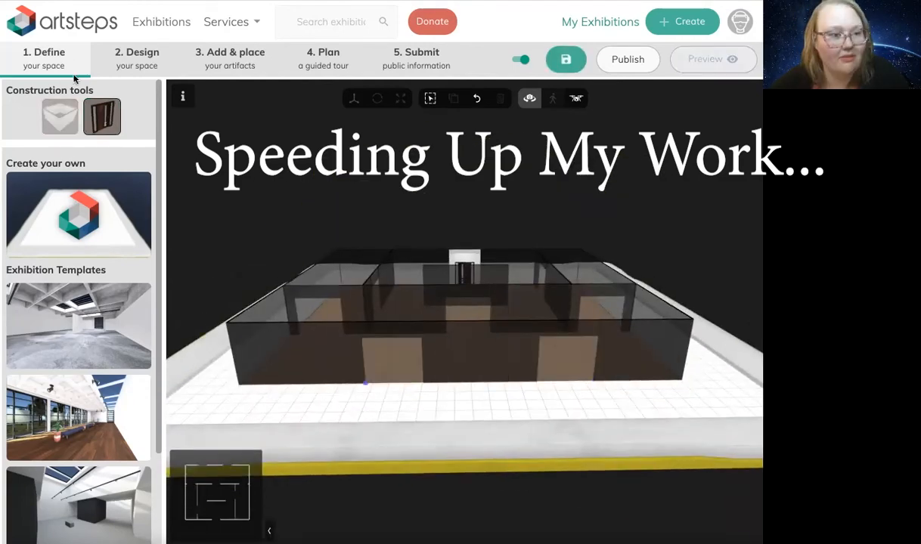
click(101, 116)
drag(306, 313, 488, 323)
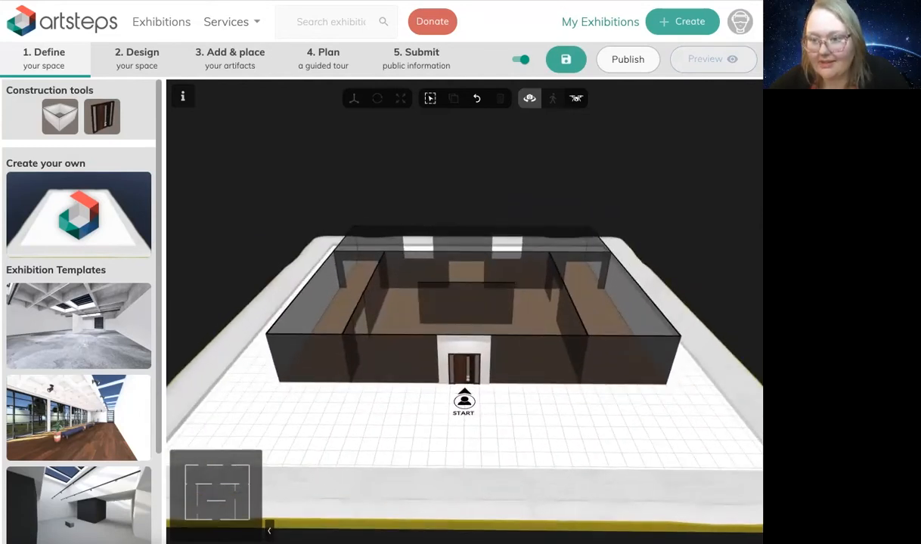
- Delete the front wall section of the right side room and undo the deletion
click(633, 370)
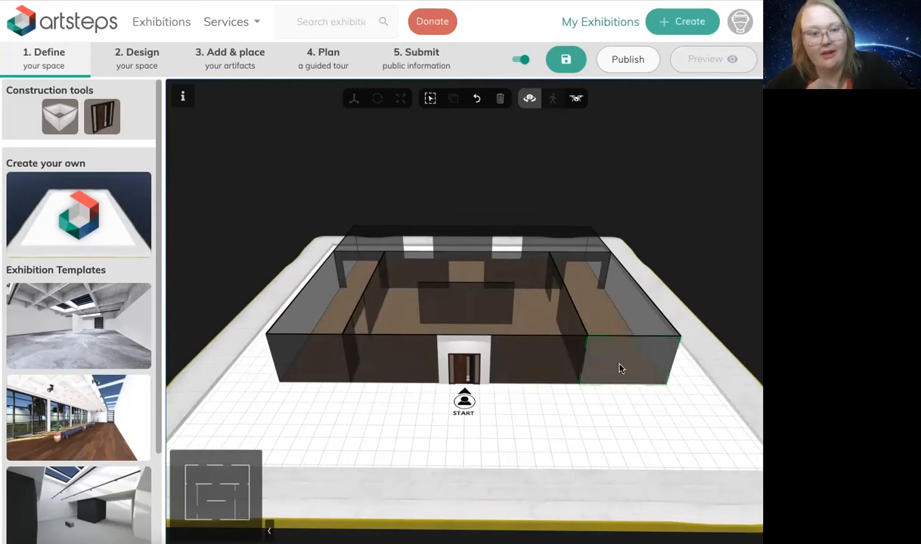
click(502, 99)
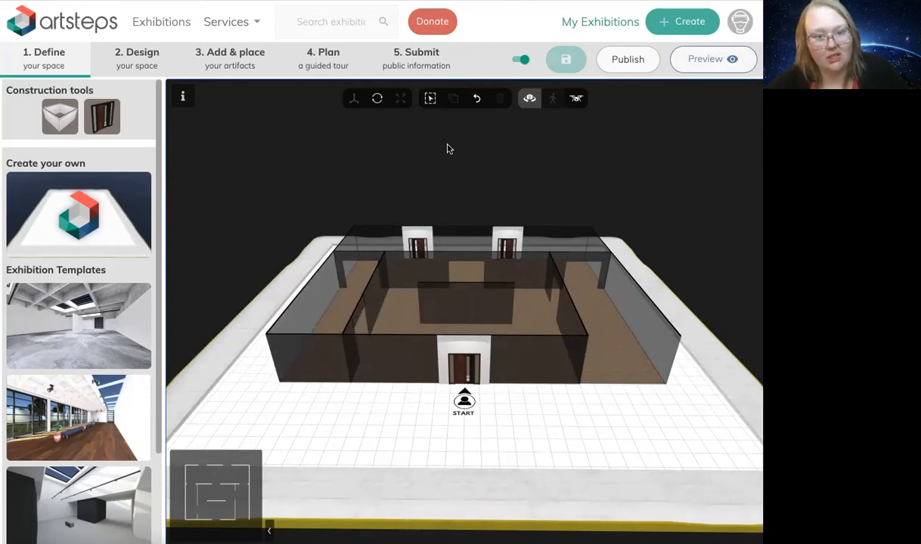
click(477, 99)
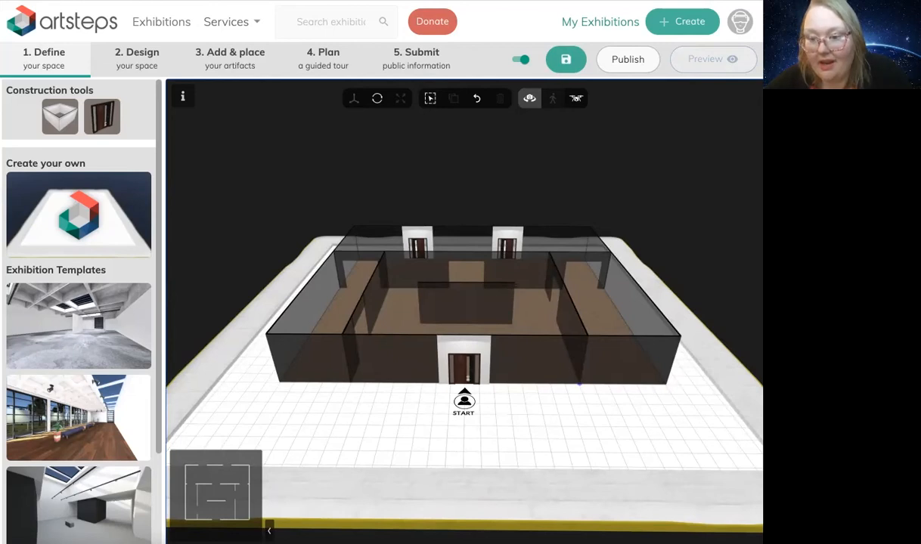
- Go to the space design stage and paint the front of the free-standing wall in the central room red
click(155, 54)
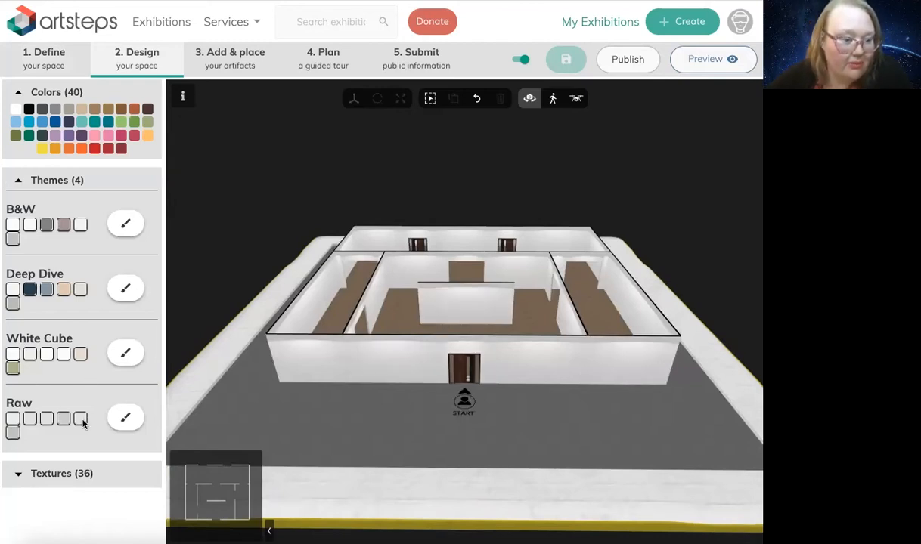
scroll(83, 413, down, 1)
scroll(83, 412, up, 1)
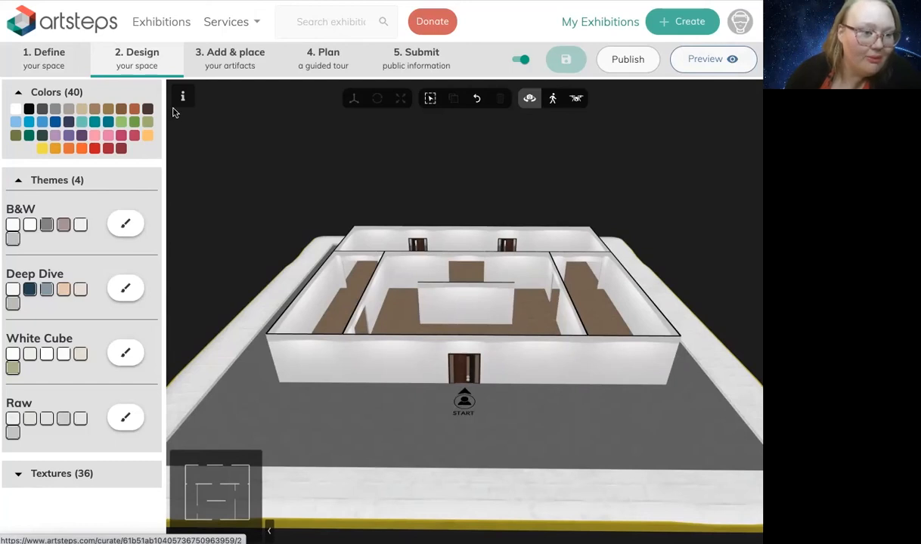
click(94, 149)
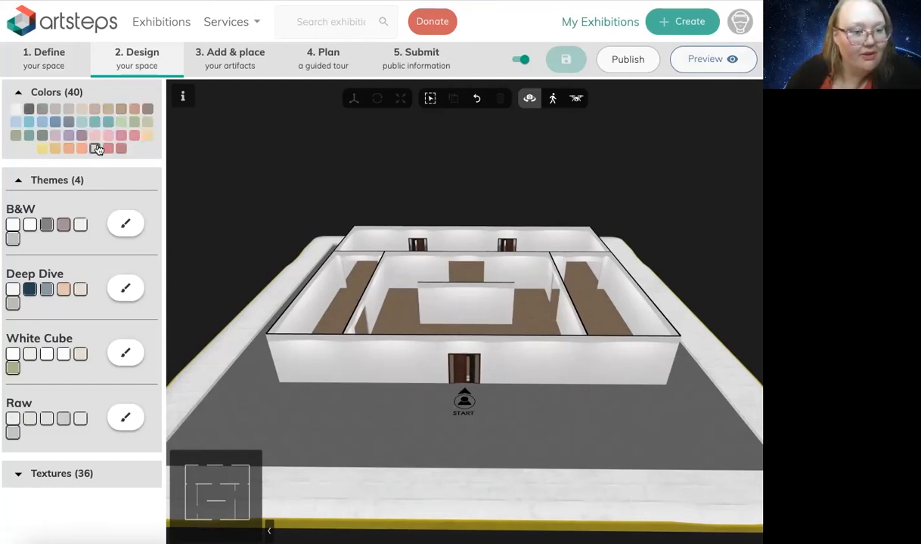
click(468, 305)
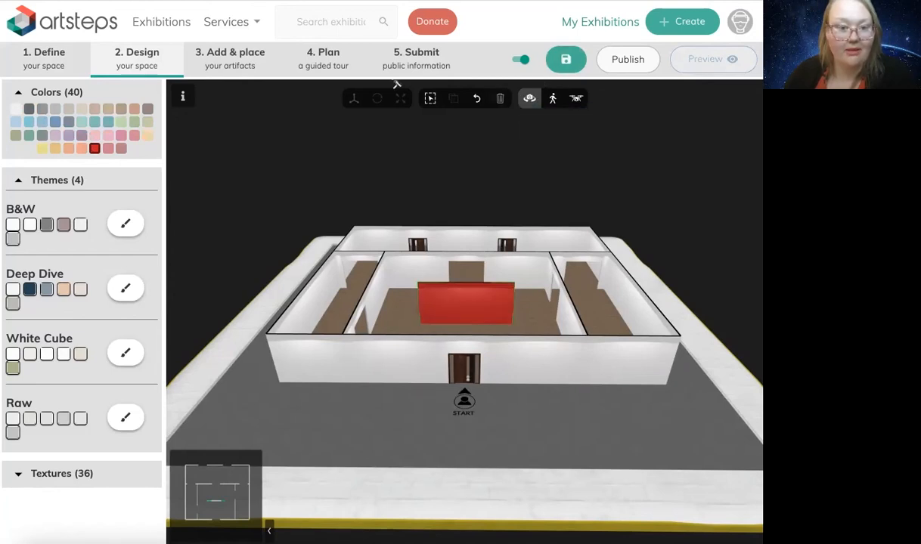
click(429, 98)
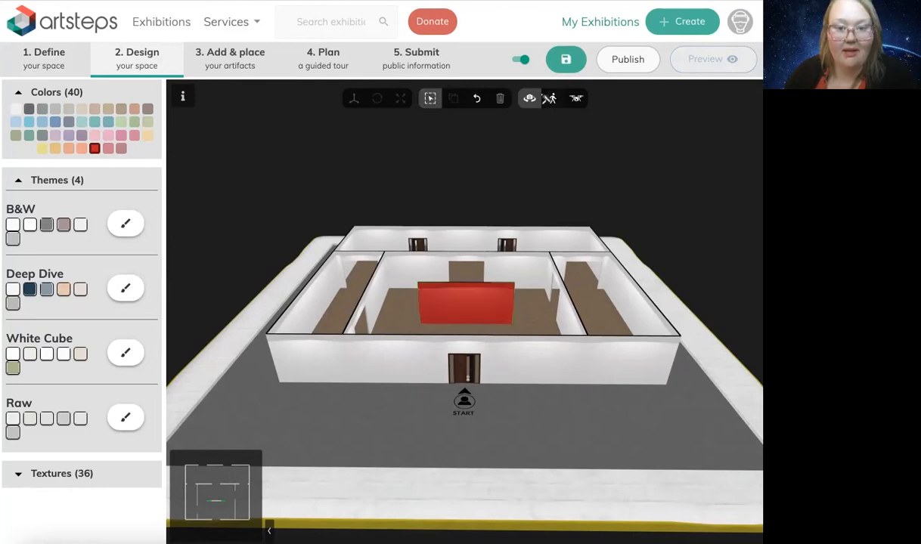
- Paint the back of the free-standing wall and the inner faces of both side rooms' outer walls red
drag(349, 423, 439, 454)
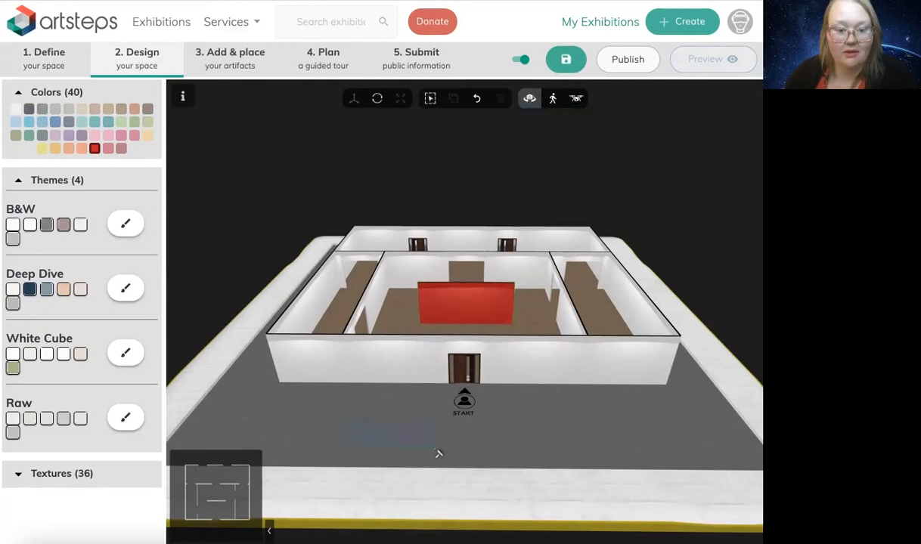
drag(373, 440, 539, 429)
click(463, 283)
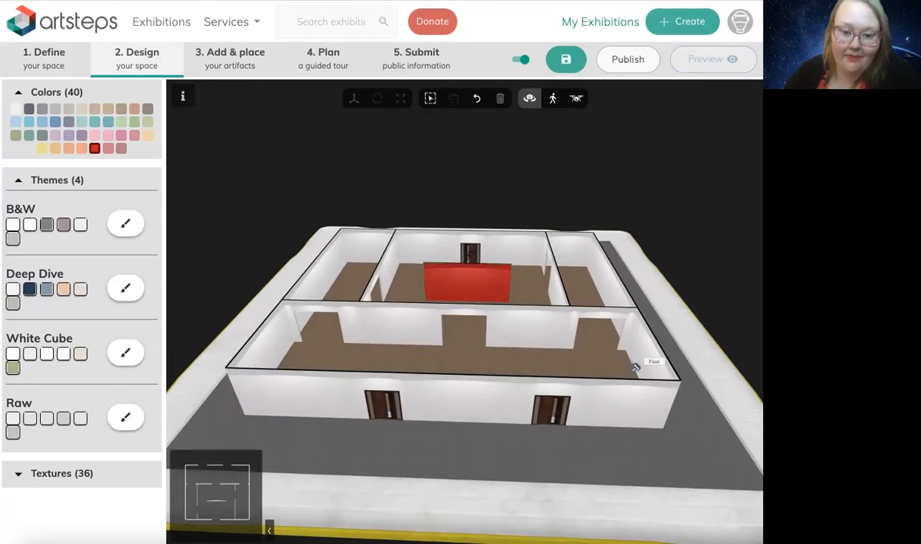
click(610, 290)
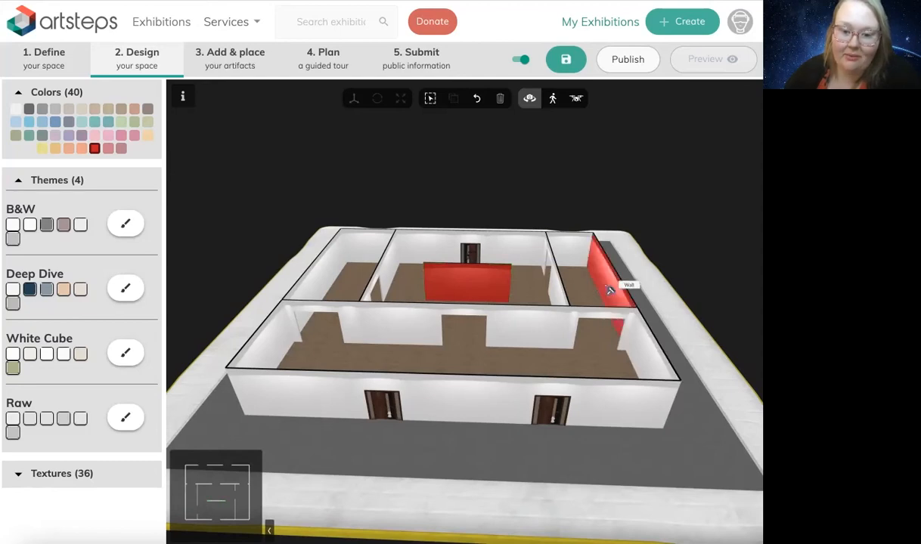
click(325, 279)
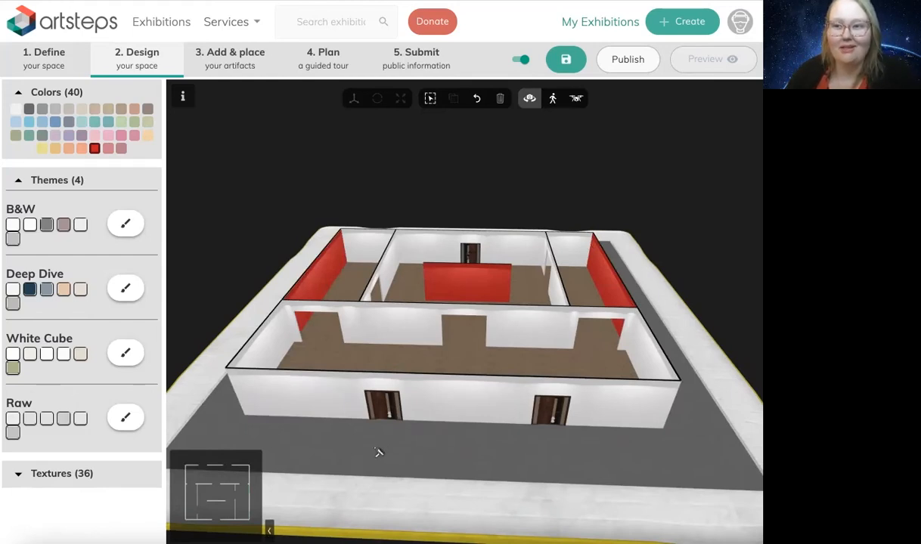
- Save the exhibition and paint the back room's inner wall sections on either side of the central doorway red
mouse_move(292, 428)
mouse_down()
mouse_move(404, 475)
mouse_move(505, 468)
mouse_move(492, 471)
mouse_up()
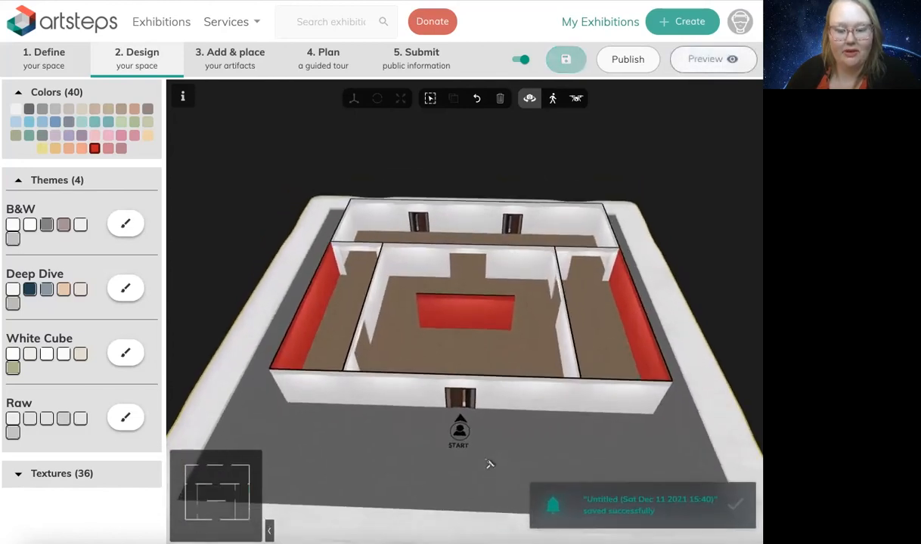
drag(489, 464, 492, 464)
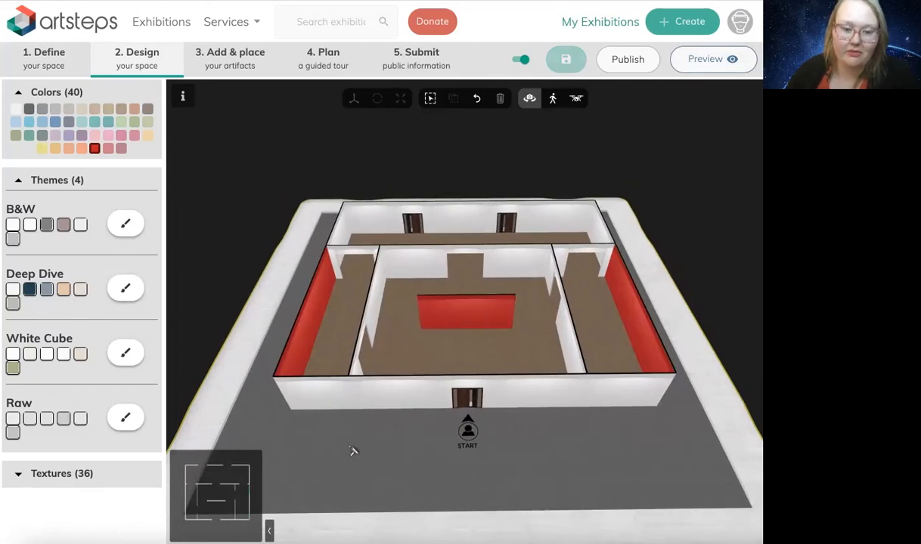
drag(328, 460, 514, 448)
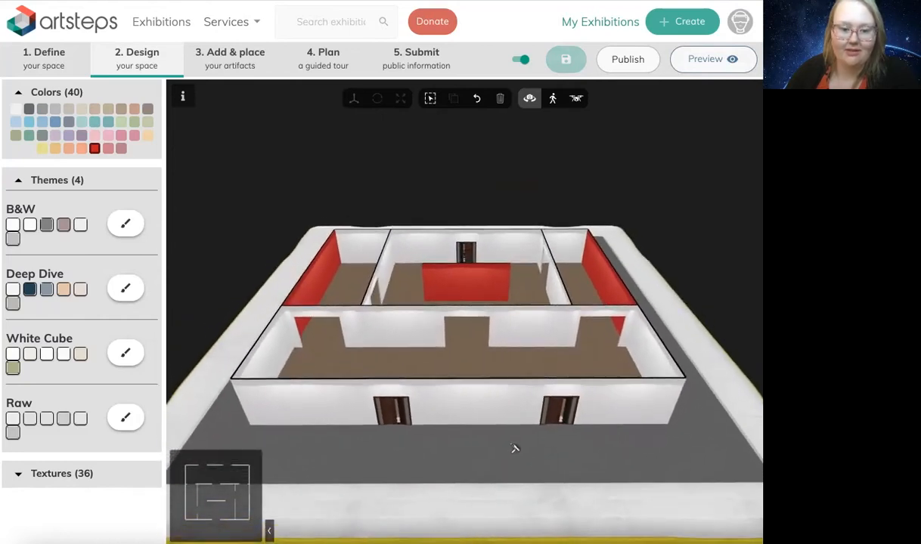
click(528, 330)
click(426, 324)
mouse_move(433, 482)
mouse_down()
mouse_move(622, 484)
mouse_move(606, 484)
mouse_move(617, 471)
mouse_up()
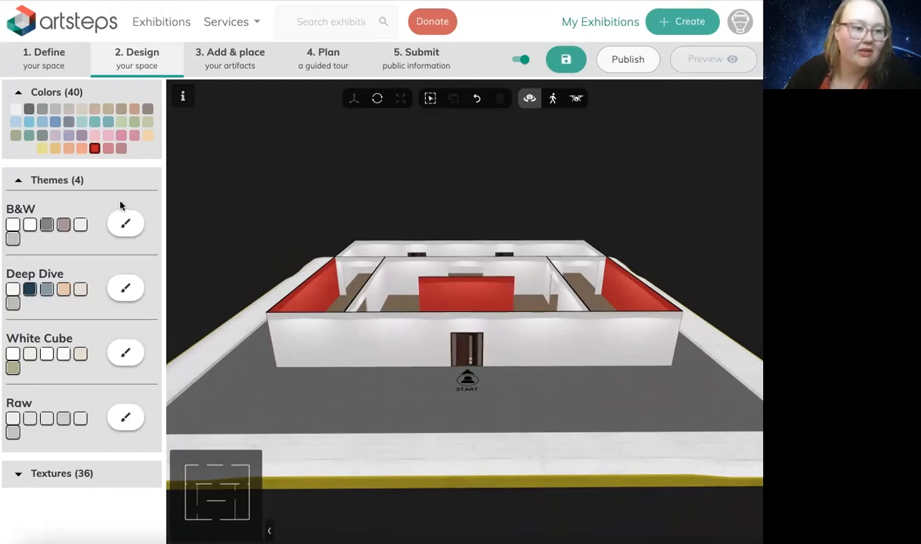
- Paint the front wall's entrance section and the two sections beside it orange
click(44, 150)
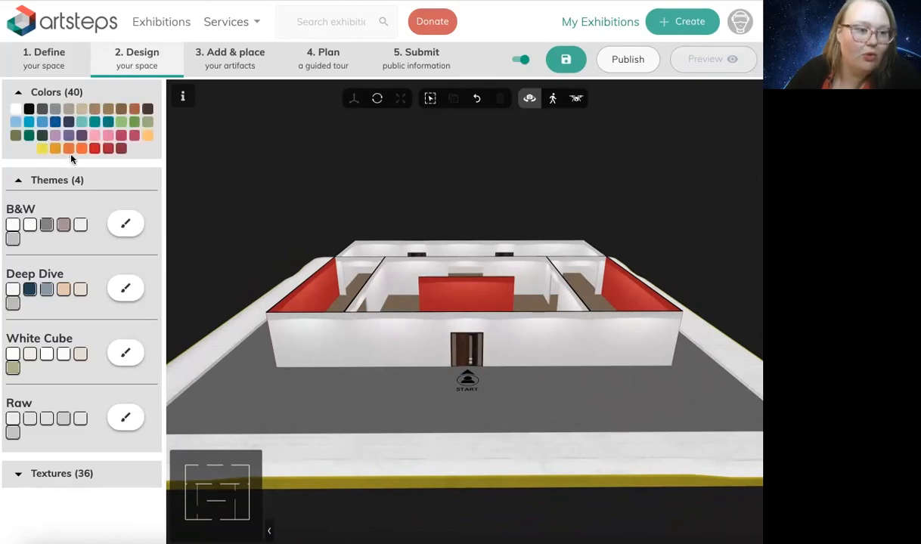
click(82, 148)
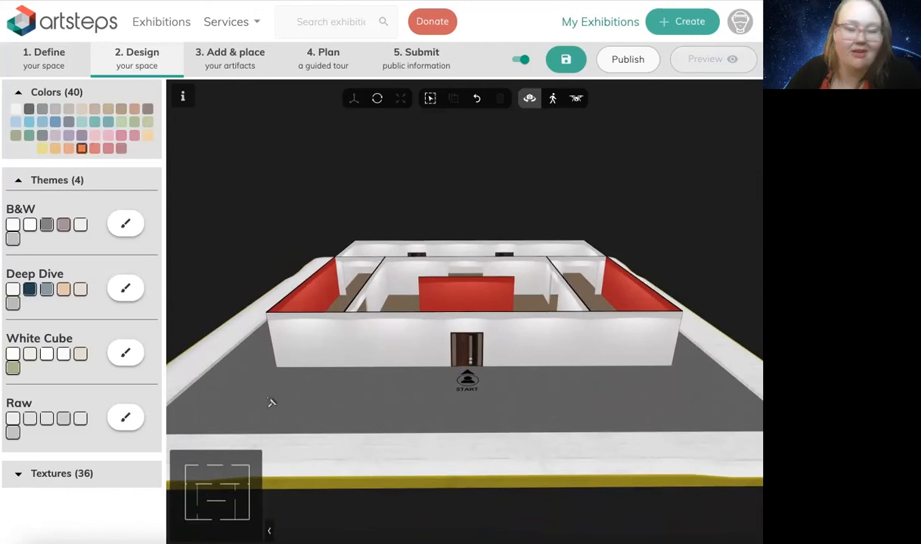
click(476, 316)
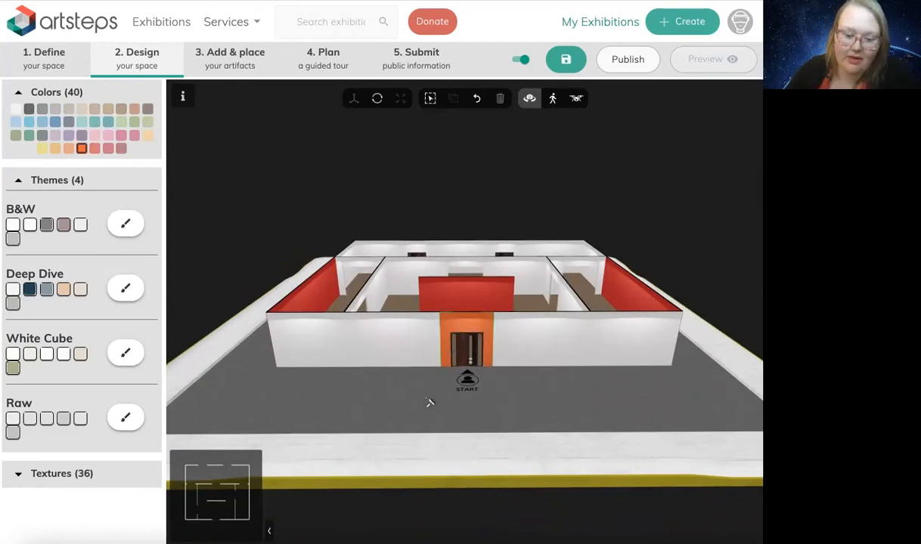
click(524, 351)
click(411, 350)
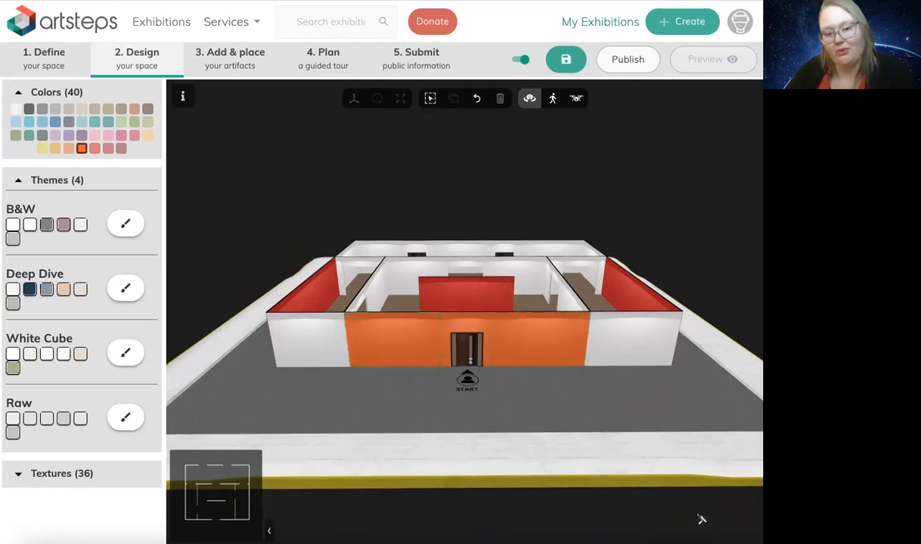
- Paint the three plain sections of the back room's exterior rear wall orange
drag(329, 432, 533, 431)
mouse_move(519, 427)
mouse_down()
mouse_move(504, 435)
mouse_move(517, 430)
mouse_up()
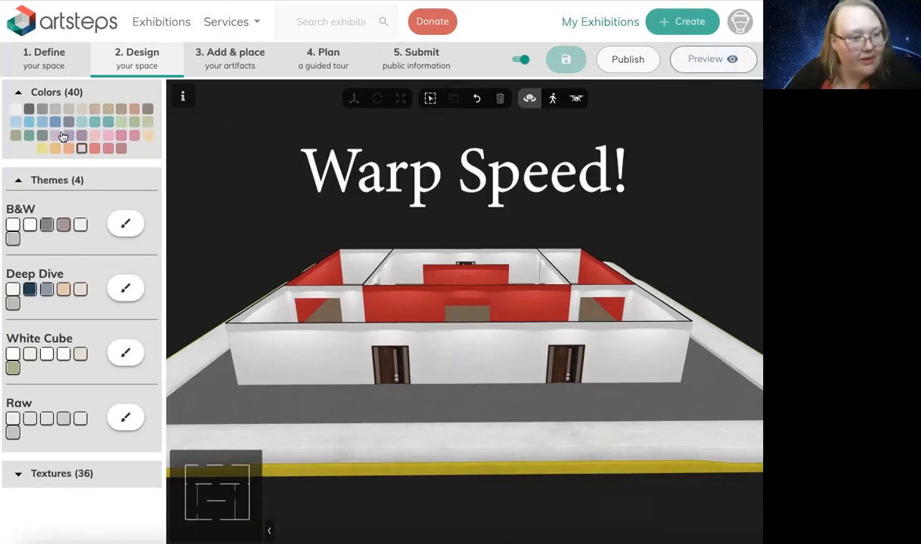
click(477, 356)
click(639, 355)
click(295, 355)
- Paint the two doorway sections of the exterior rear wall and both end sections of the front wall black
click(29, 109)
click(404, 333)
click(565, 340)
mouse_move(212, 276)
mouse_down()
mouse_move(226, 289)
mouse_move(411, 312)
mouse_up()
click(316, 348)
click(631, 340)
mouse_move(360, 435)
mouse_down()
mouse_move(302, 424)
mouse_move(418, 364)
mouse_move(397, 418)
mouse_move(485, 434)
mouse_move(386, 428)
mouse_move(388, 440)
mouse_up()
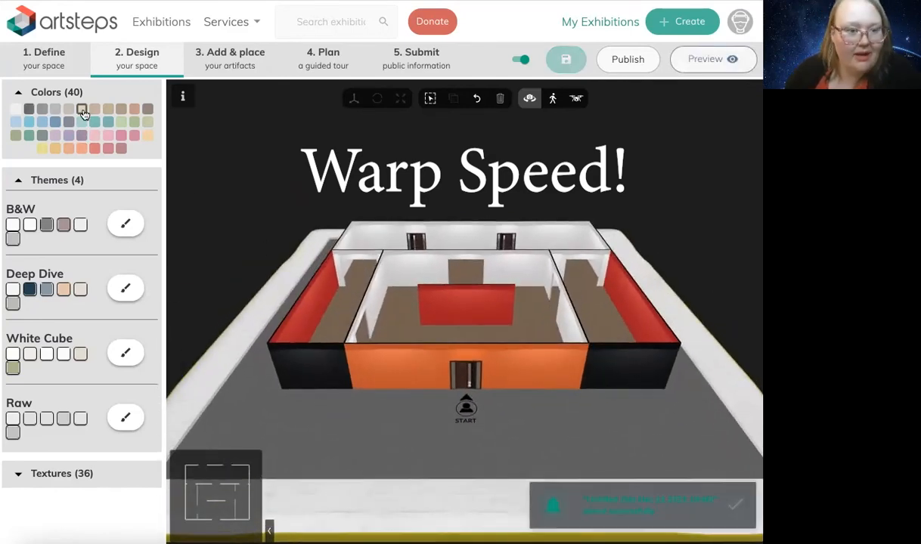
- Paint the central room's rear wall around the doorway light gray and undo the stray fill on the front wall
click(68, 108)
click(416, 268)
click(515, 268)
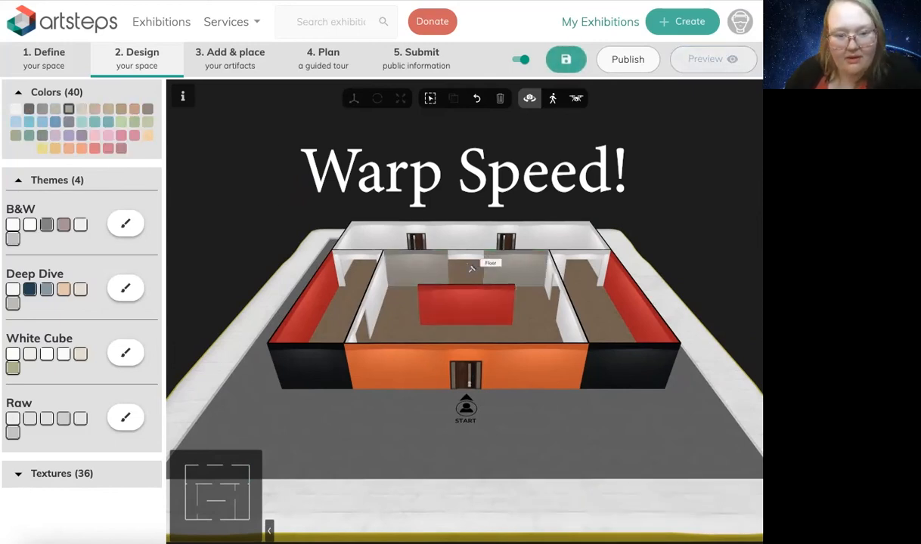
click(467, 257)
click(647, 378)
click(477, 99)
- Paint the central room's side walls and the inner face of its front wall light gray
drag(608, 333, 566, 345)
click(401, 254)
click(357, 287)
drag(412, 317, 556, 302)
click(442, 229)
click(514, 231)
- Paint the central room's front wall interior and its rear wall sections a darker medium gray
click(55, 109)
click(412, 216)
click(488, 214)
drag(424, 318, 601, 308)
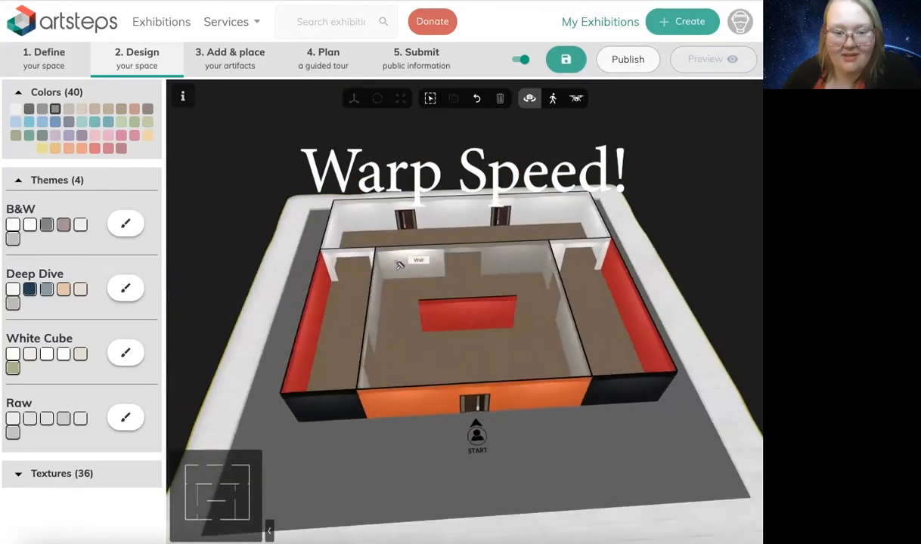
click(399, 264)
click(503, 258)
- Try dark gray on the left side room's inner wall and repaint its sections beside the doorway medium gray
mouse_move(523, 408)
mouse_down()
mouse_move(462, 368)
mouse_move(468, 382)
mouse_up()
click(42, 109)
click(449, 379)
click(448, 380)
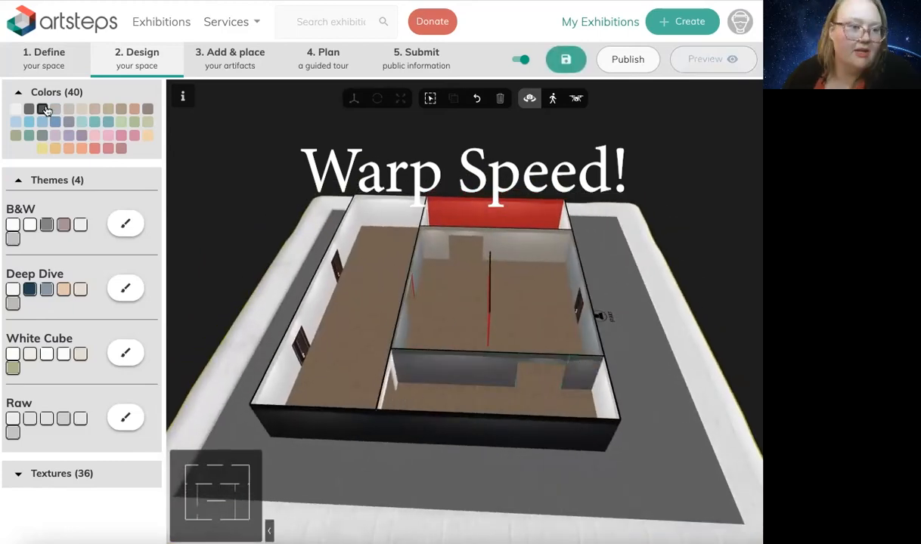
click(55, 109)
click(468, 371)
click(574, 374)
- Paint the back room's end walls gray, and the central room's side walls and the side rooms' rear doorway surrounds white
drag(575, 374, 333, 344)
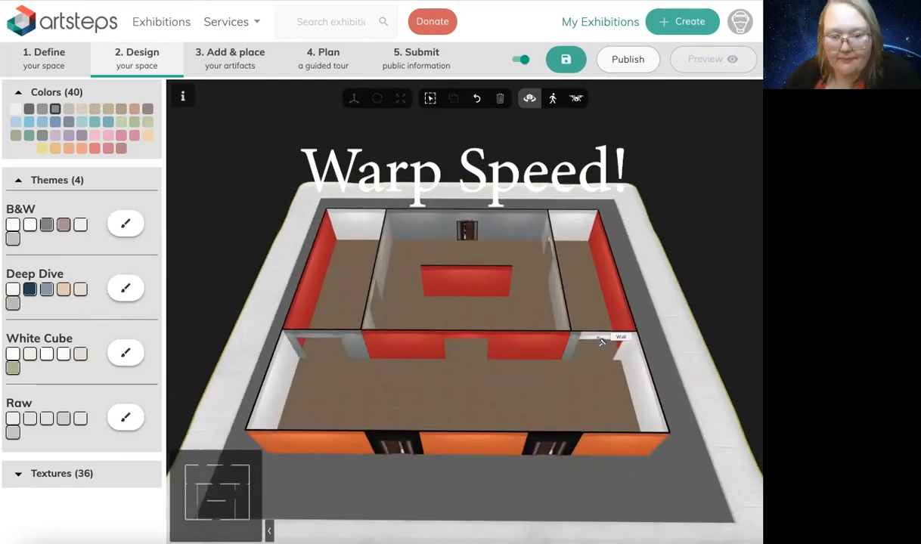
drag(604, 355, 422, 337)
drag(303, 430, 348, 440)
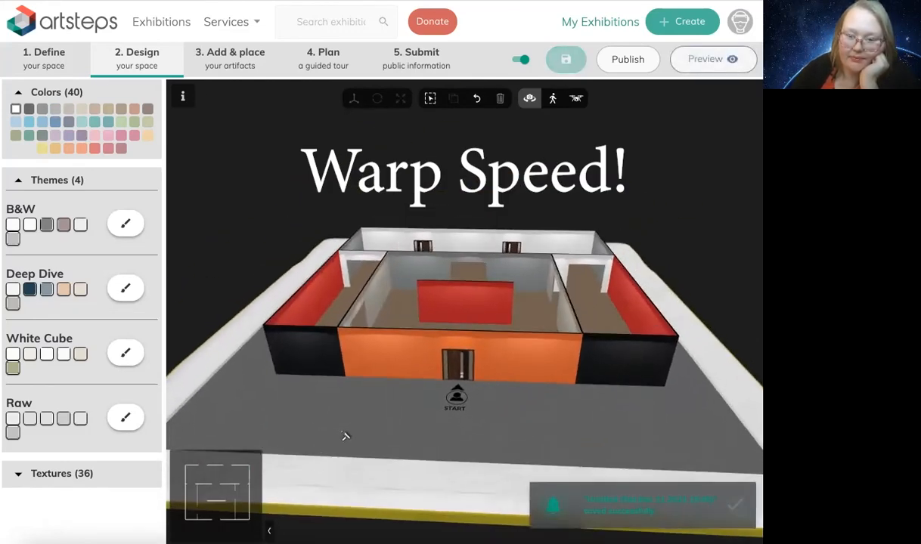
drag(467, 257, 627, 344)
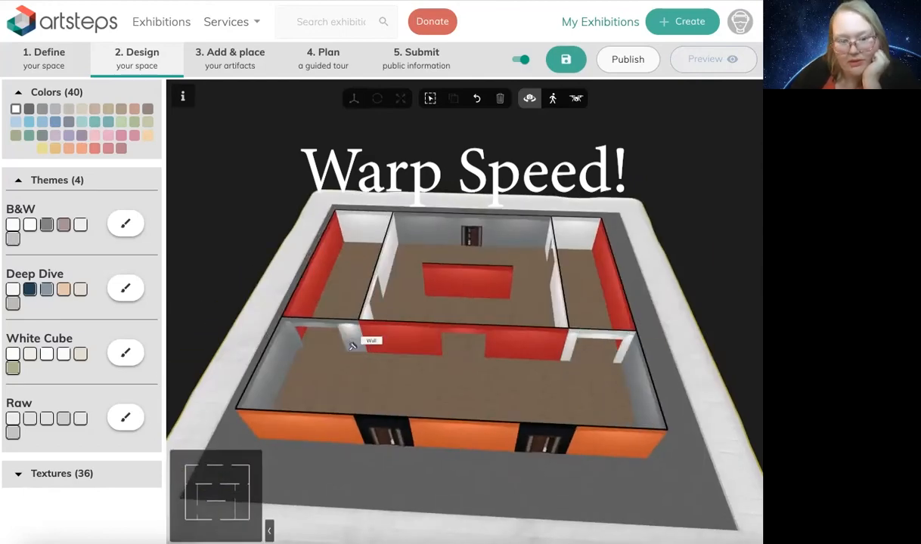
drag(352, 346, 565, 409)
- Paint both end sections of the front wall orange to match the middle sections, and save the exhibition
click(69, 148)
click(303, 314)
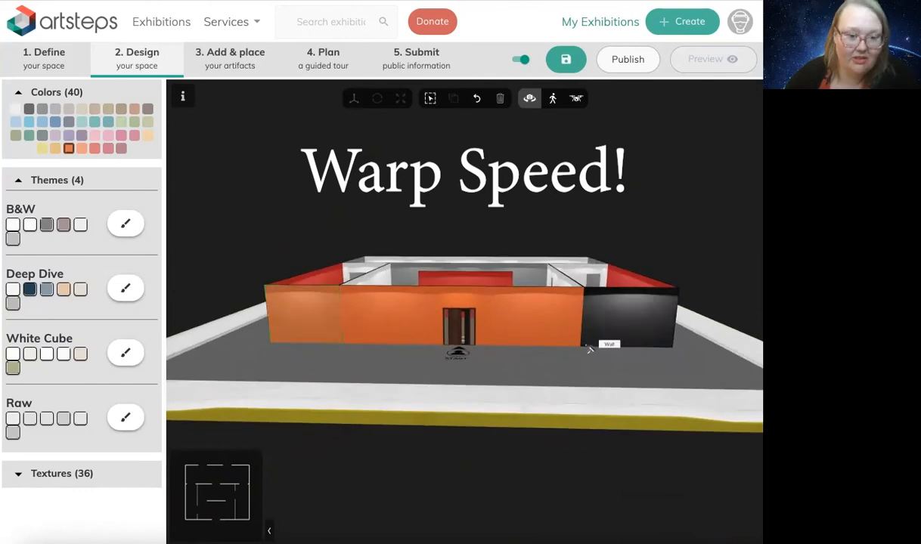
drag(409, 366, 502, 419)
scroll(468, 355, up, 5)
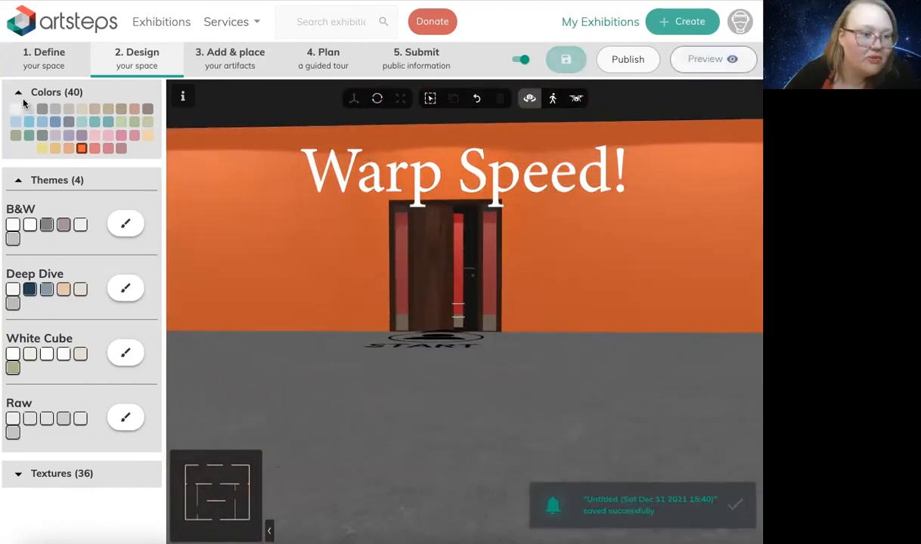
- Paint the front wall section around the main entrance black, undoing the misplaced first fill
click(28, 108)
click(419, 317)
scroll(420, 355, down, 5)
scroll(419, 355, up, 4)
drag(419, 356, 420, 380)
click(477, 98)
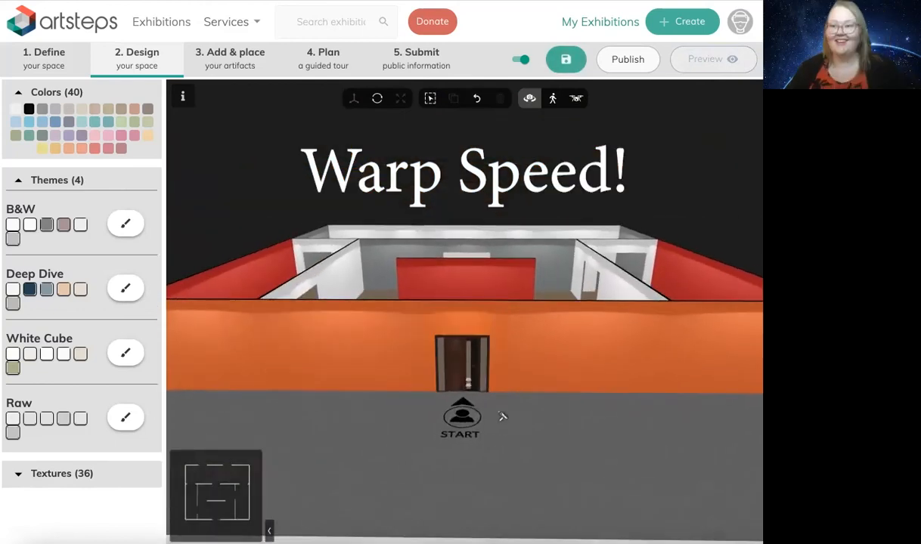
click(439, 317)
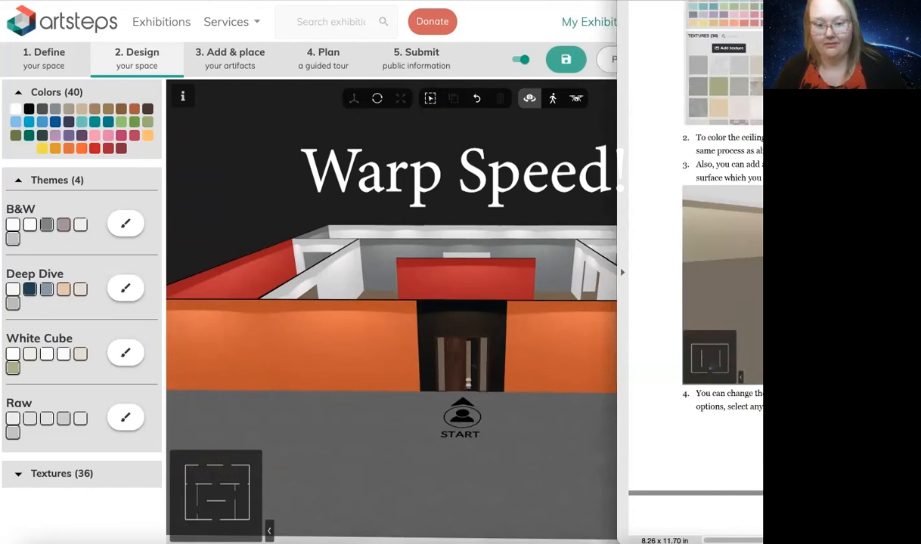
- Review the guide document's Design Space instructions and the built-in tips on surface textures and wall light intensity
scroll(722, 287, up, 4)
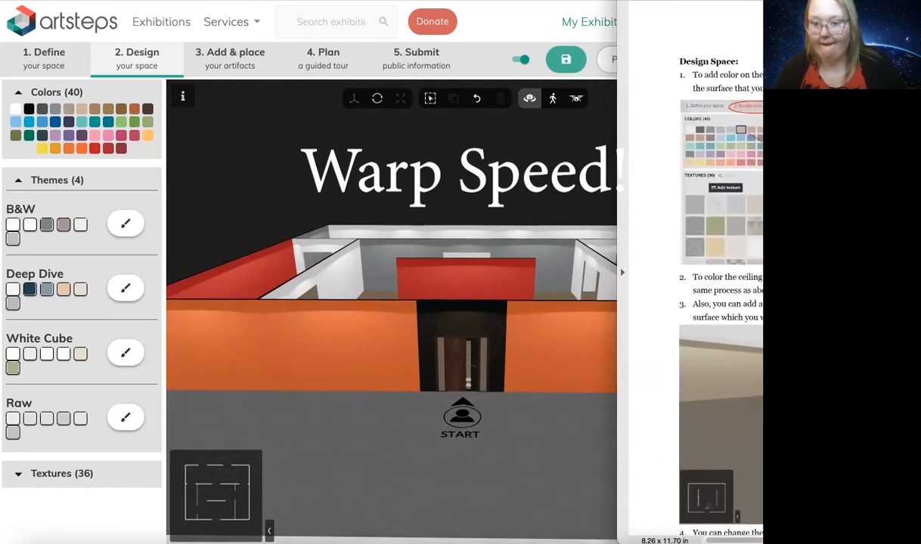
click(590, 254)
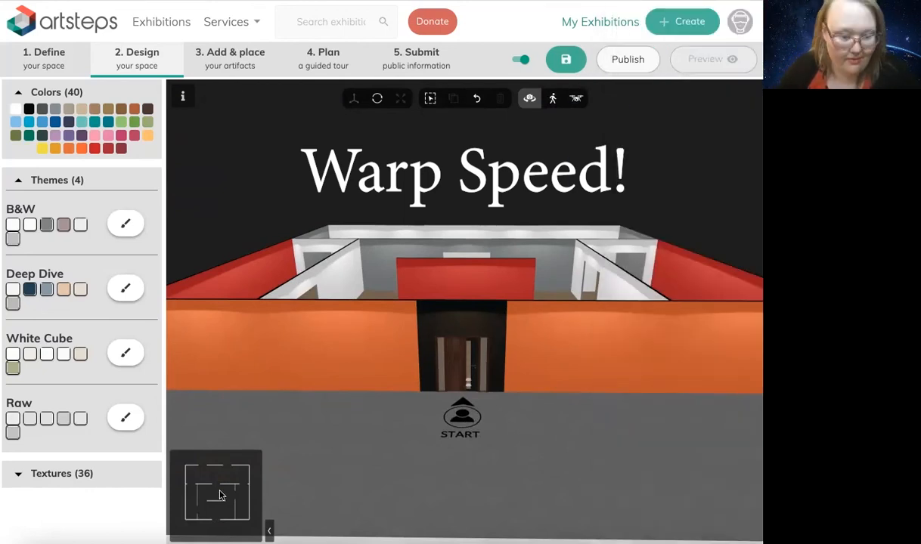
drag(463, 239, 466, 265)
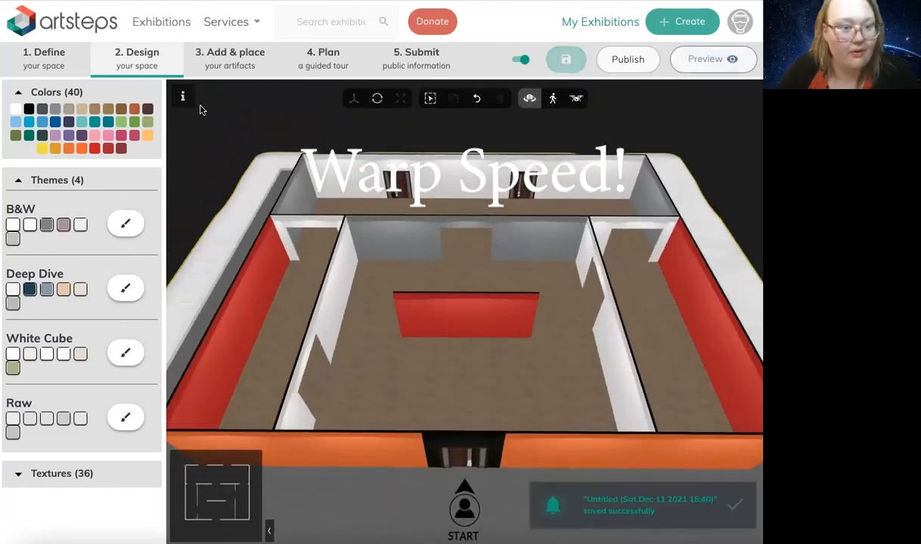
click(183, 98)
click(368, 259)
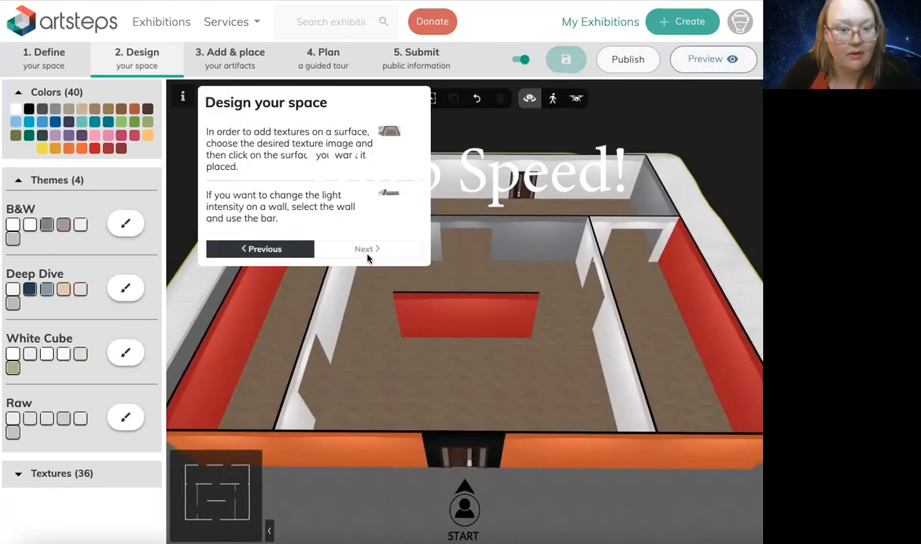
click(367, 254)
click(430, 431)
click(182, 96)
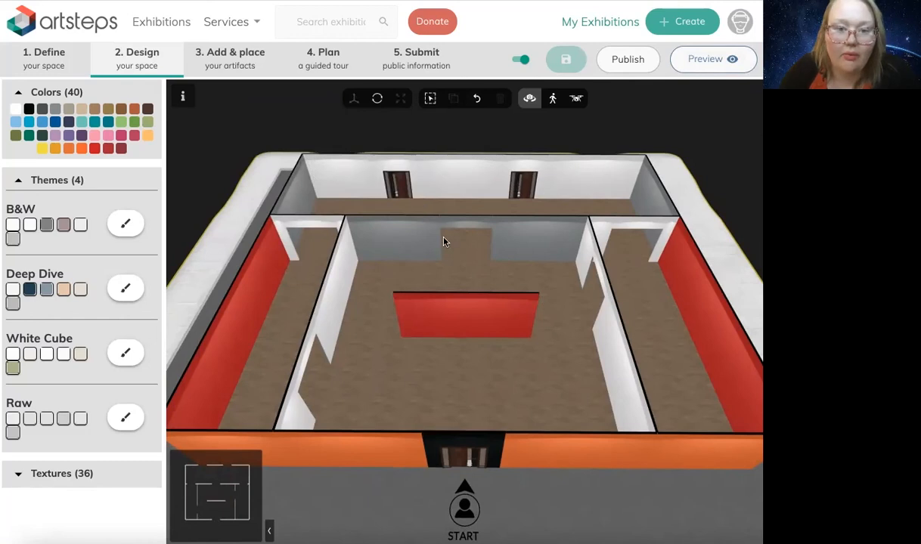
scroll(461, 332, down, 5)
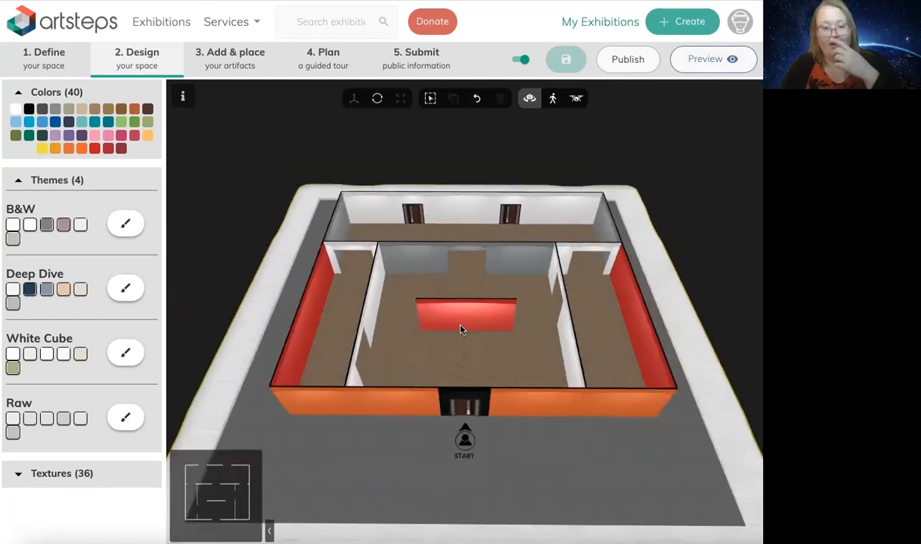
- Set the light intensity of the freestanding red wall in the central room to 0.4 and apply it
scroll(460, 330, up, 8)
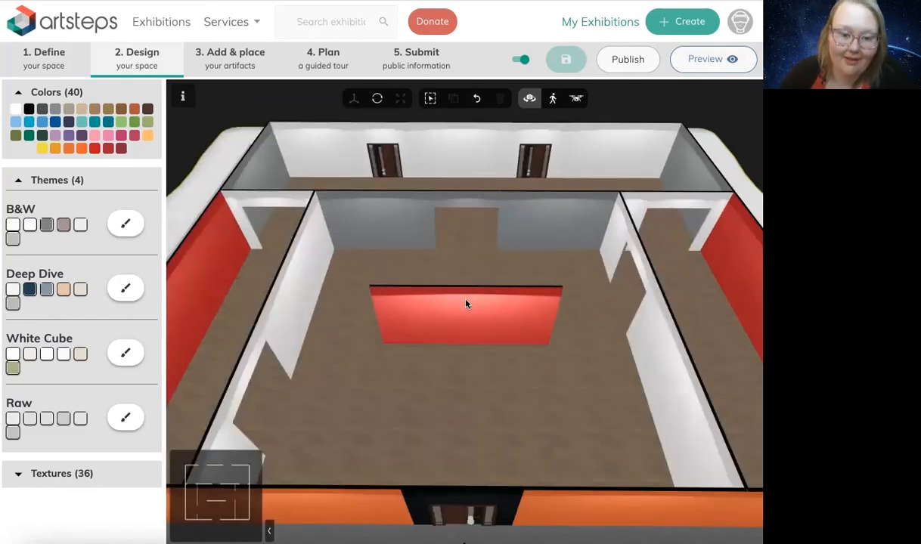
click(467, 304)
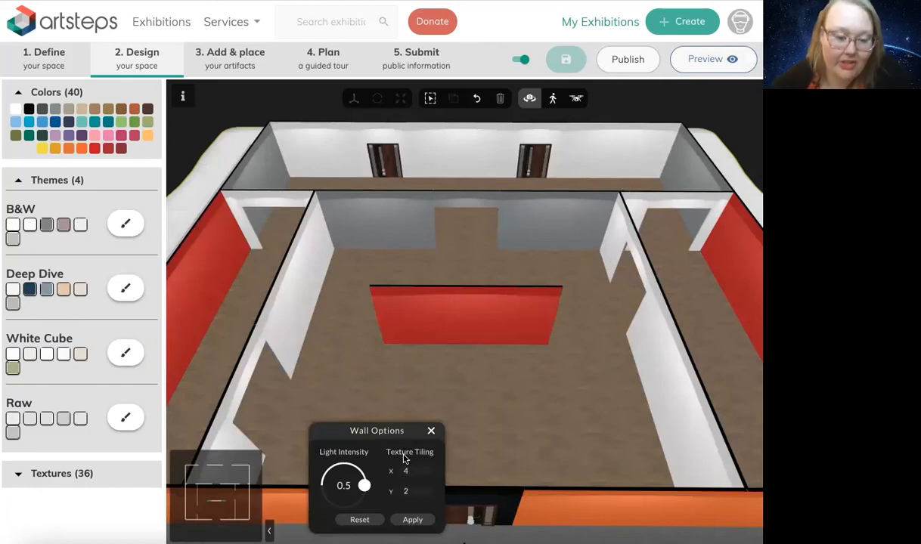
mouse_move(361, 475)
mouse_down()
mouse_move(325, 477)
mouse_move(338, 510)
mouse_move(354, 467)
mouse_move(363, 476)
mouse_move(358, 502)
mouse_move(331, 487)
mouse_move(337, 504)
mouse_move(368, 489)
mouse_up()
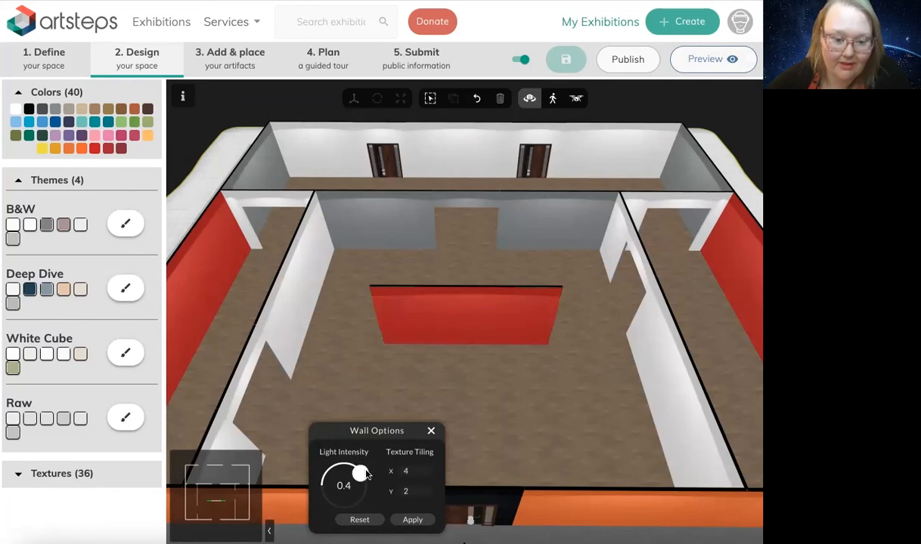
click(409, 520)
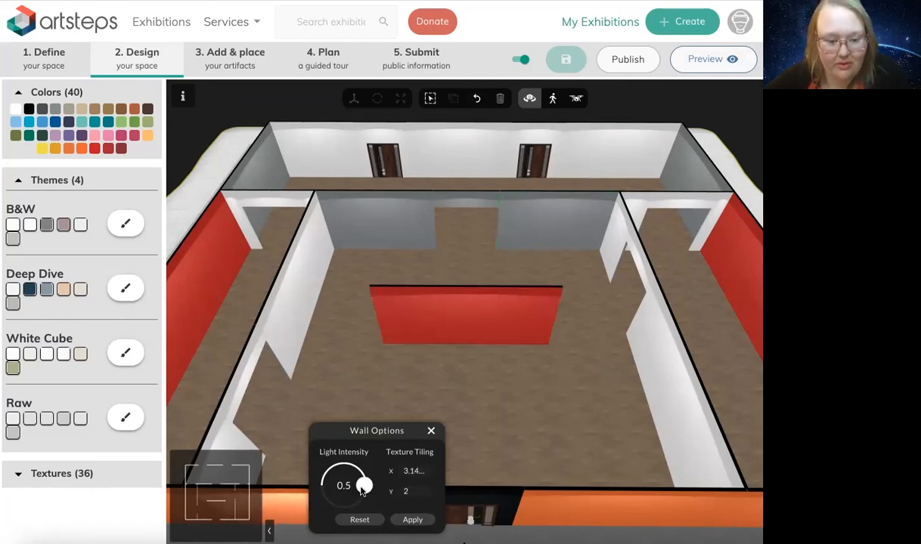
- Dim the central room's gray rear wall sections, setting light intensity to 0.18 right of the doorway, 0.22 above it and 0.17 on its left
drag(362, 489, 336, 467)
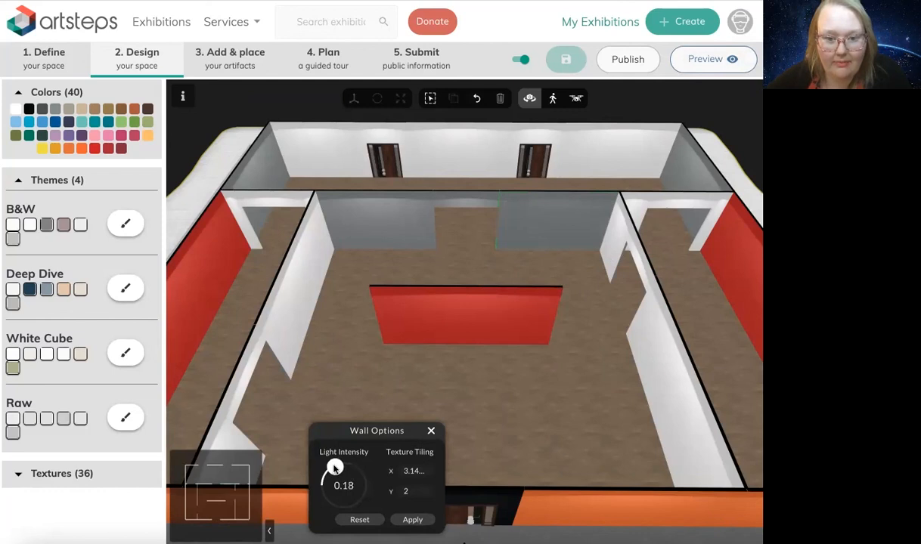
click(474, 205)
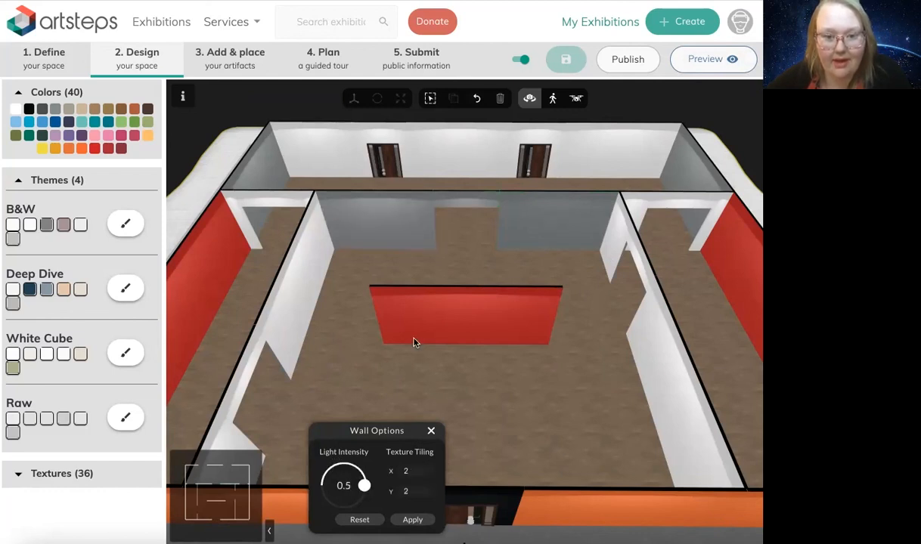
click(348, 469)
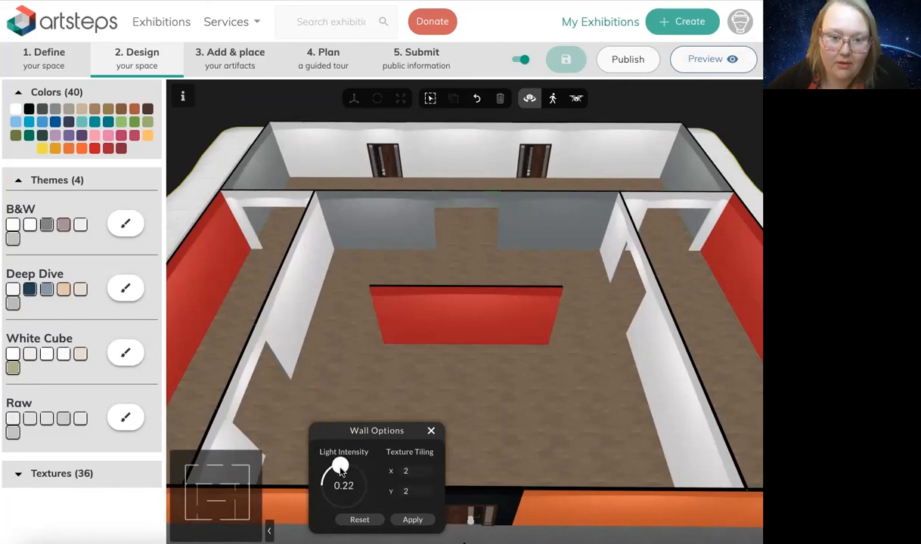
click(414, 520)
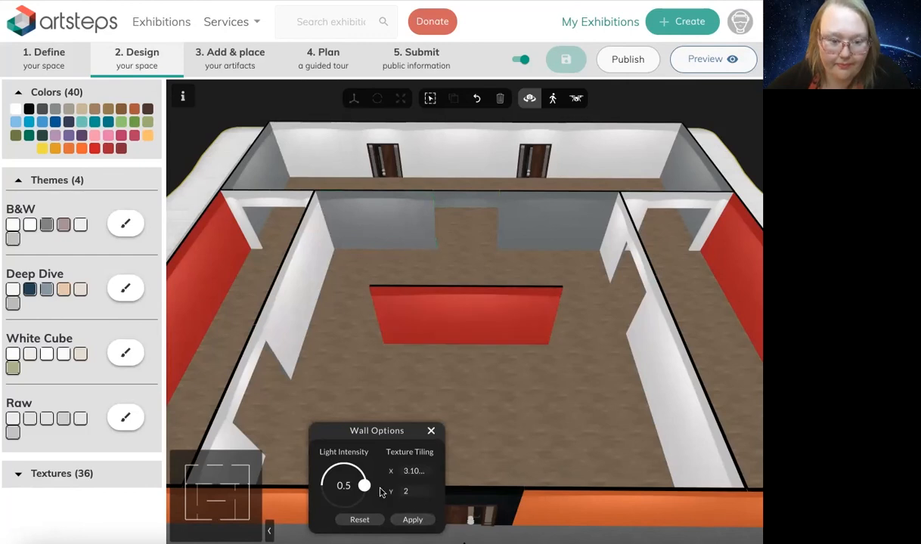
drag(364, 485, 339, 466)
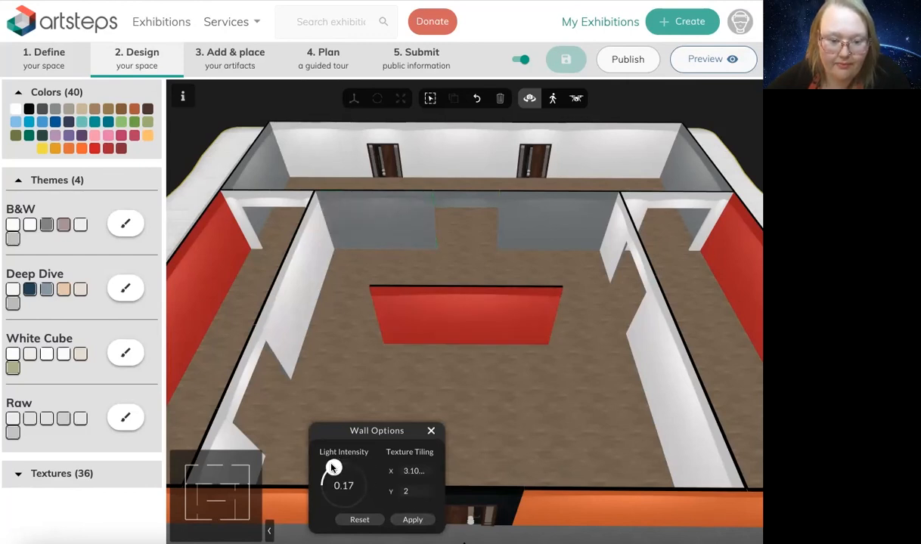
click(415, 521)
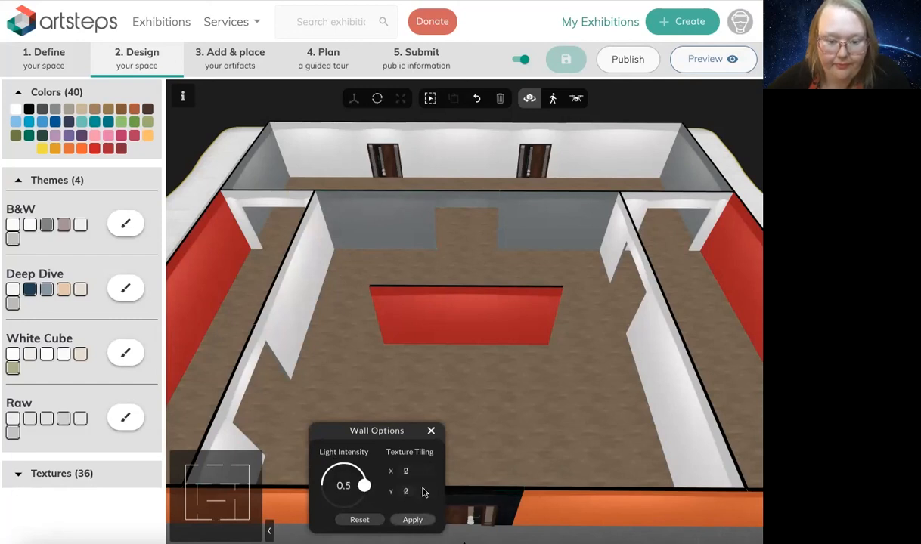
click(430, 431)
- Try the speckled white plaster texture on the freestanding red wall in the central room and undo it
drag(512, 418, 517, 383)
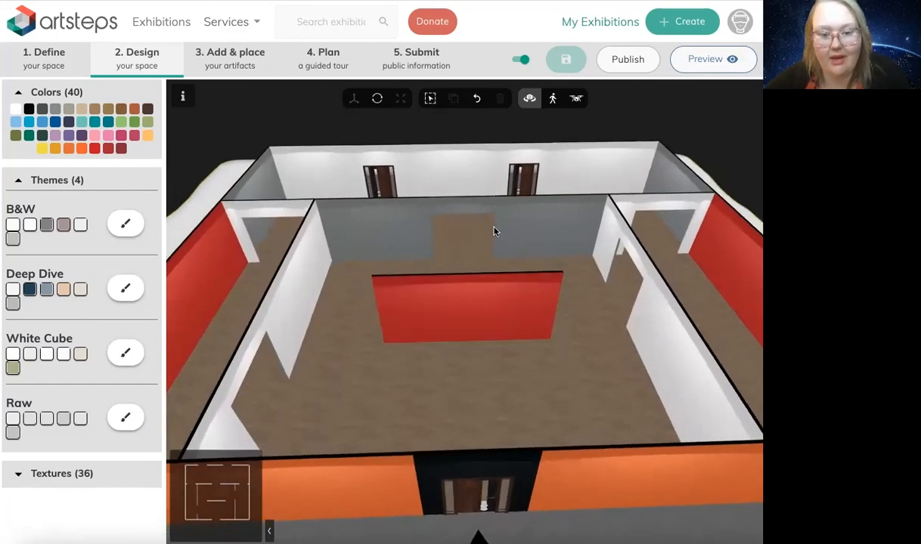
mouse_move(553, 399)
mouse_down()
mouse_move(552, 375)
mouse_move(552, 391)
mouse_up()
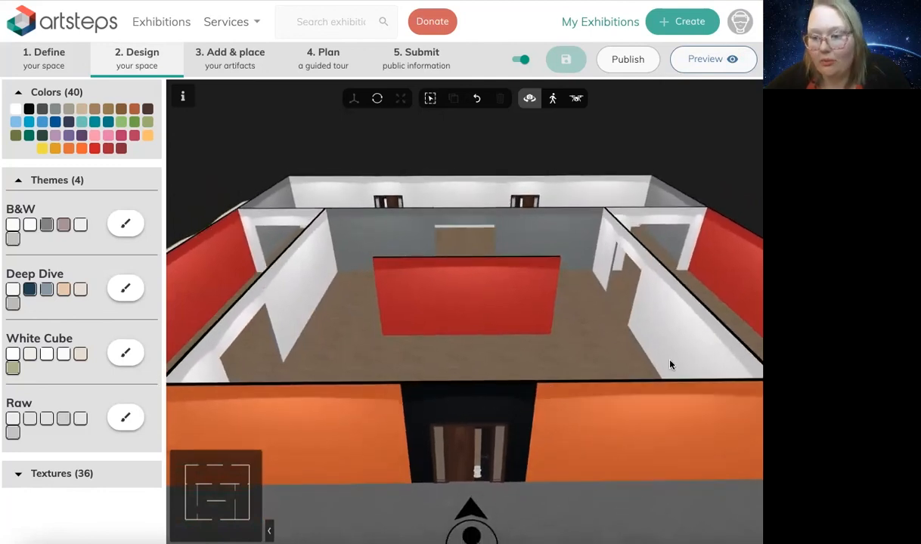
drag(415, 372, 412, 355)
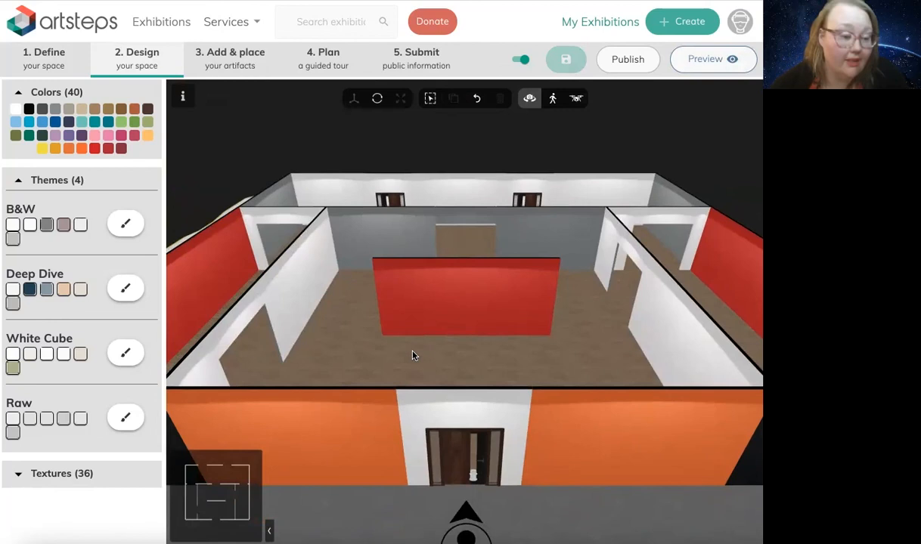
click(18, 477)
scroll(65, 362, down, 4)
scroll(68, 384, down, 3)
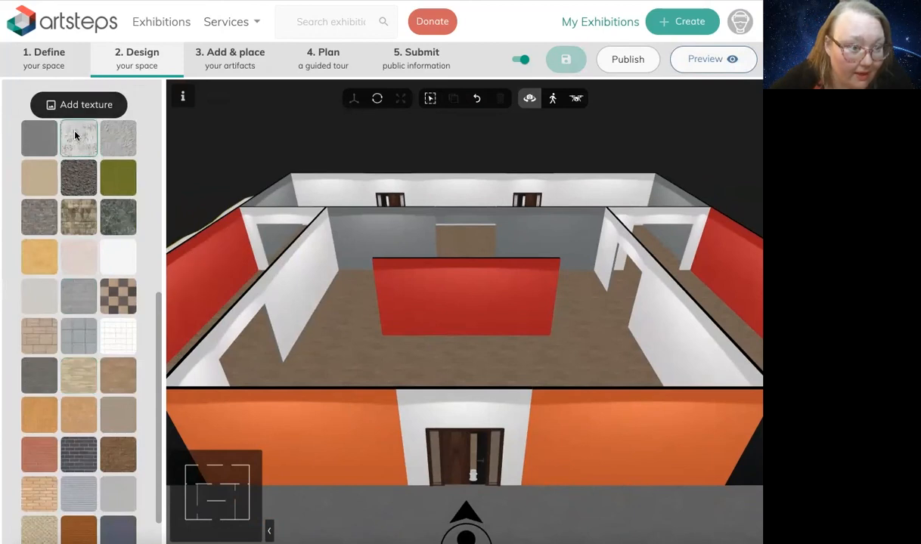
click(77, 136)
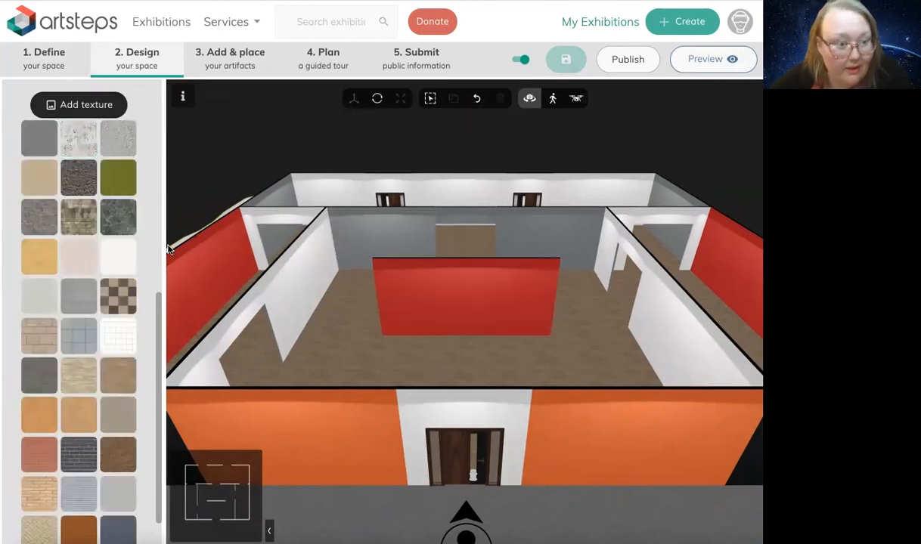
click(80, 136)
click(467, 301)
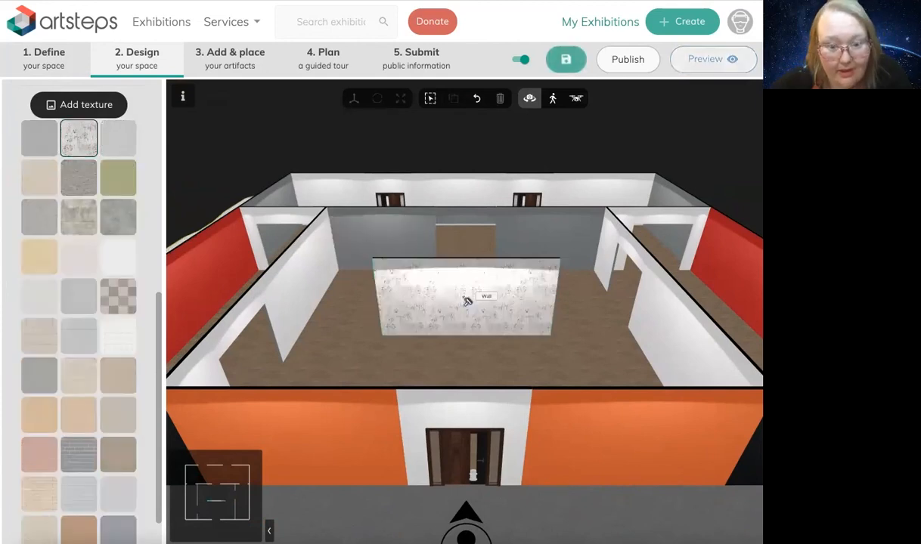
click(476, 98)
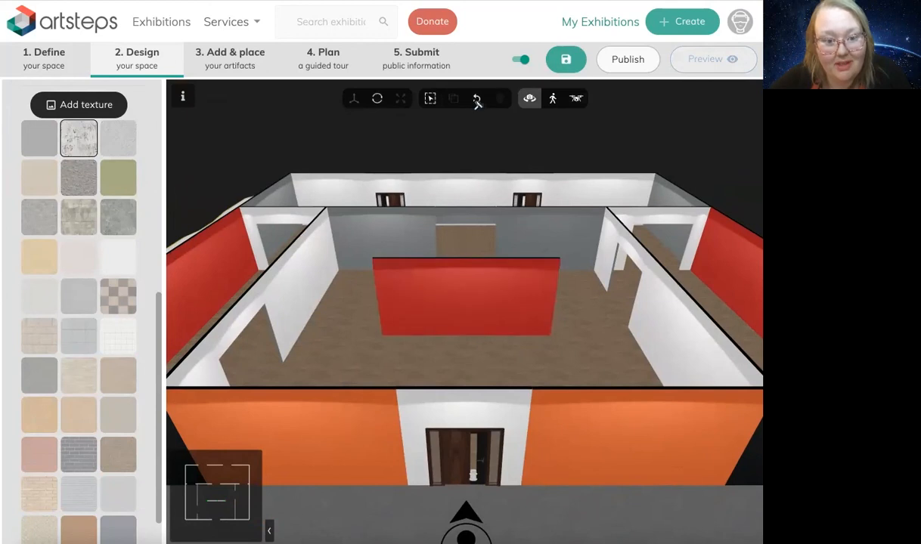
- Apply the plain white texture to the exhibition floor
click(88, 373)
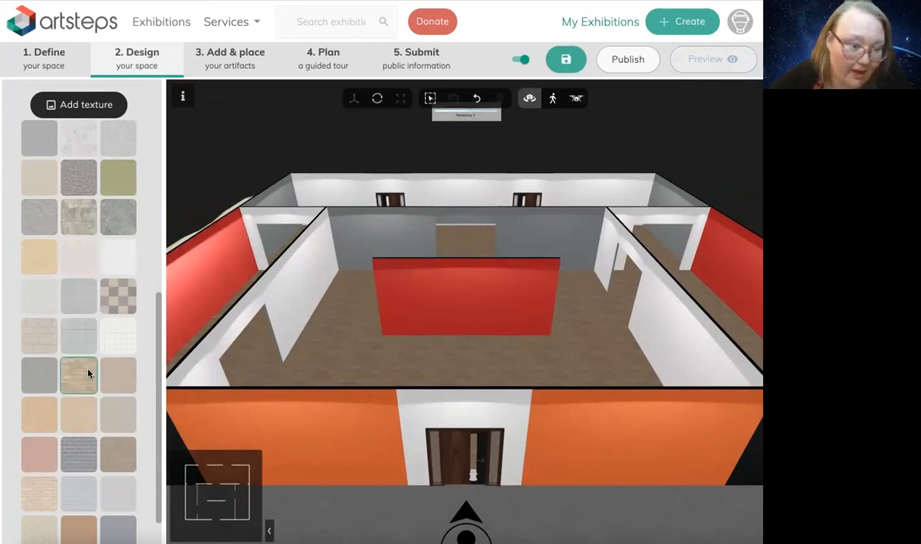
click(126, 334)
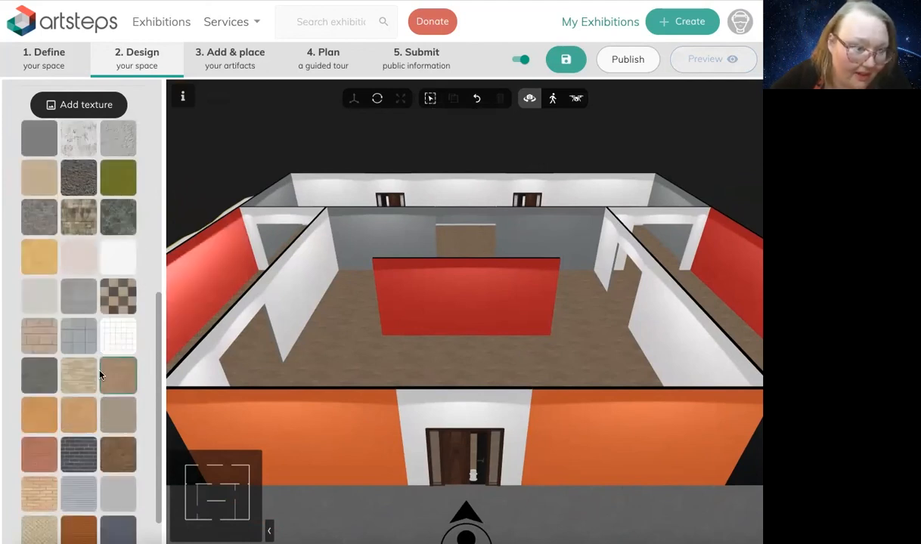
click(121, 249)
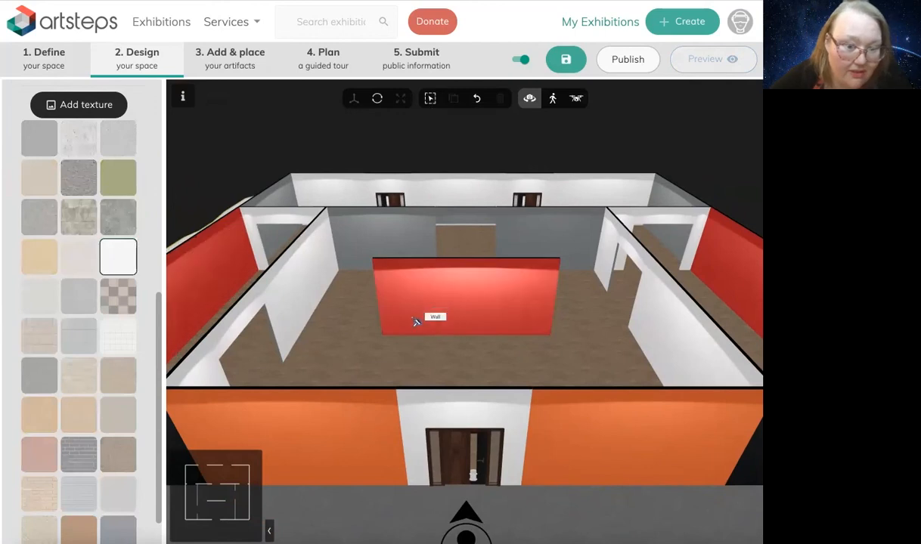
click(340, 348)
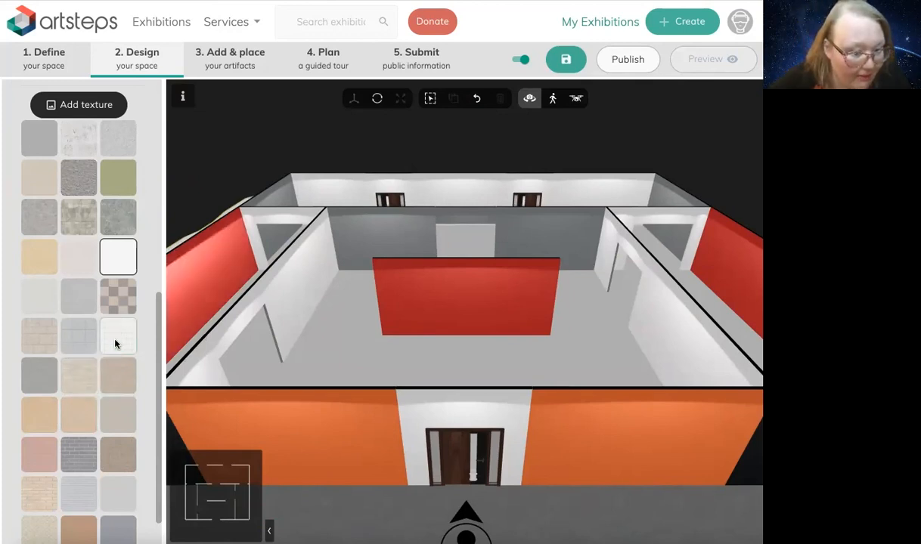
- Apply the white tile texture with thin grid lines to the exhibition floor
scroll(114, 344, down, 1)
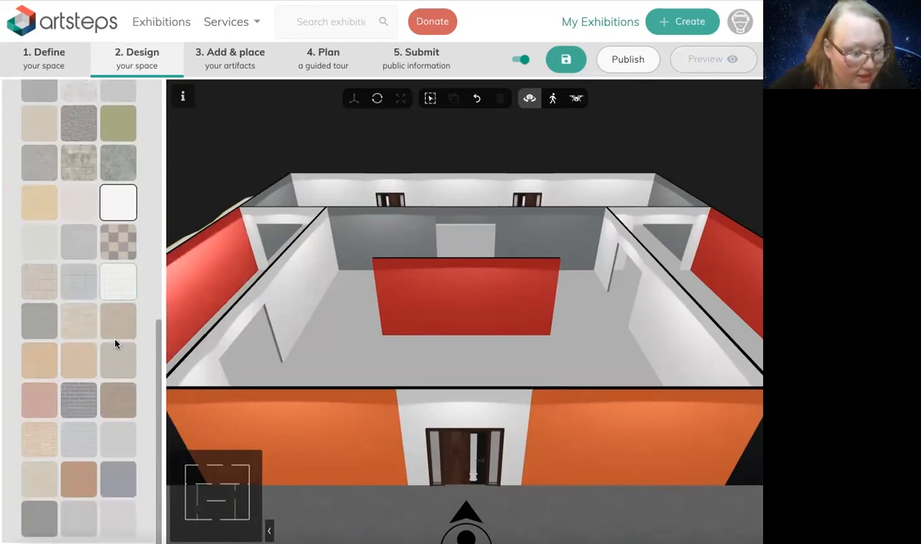
click(124, 283)
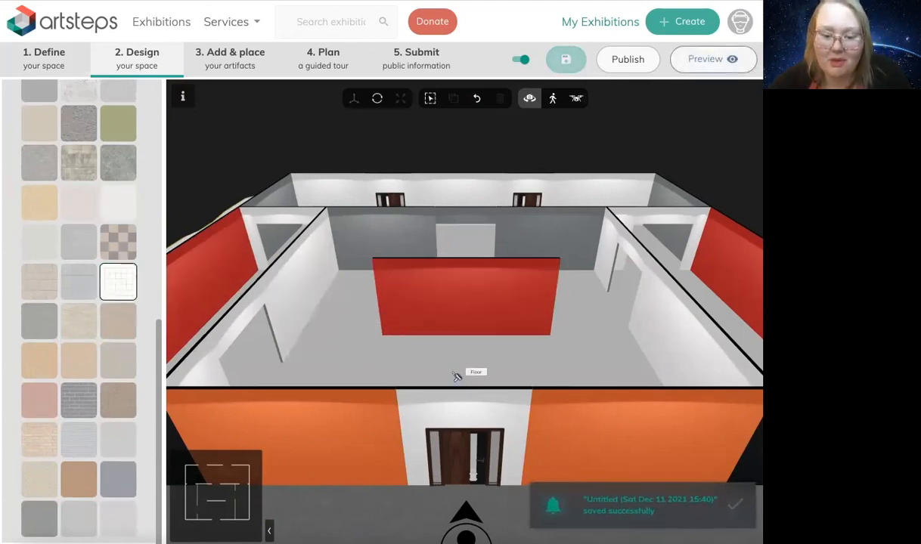
click(317, 361)
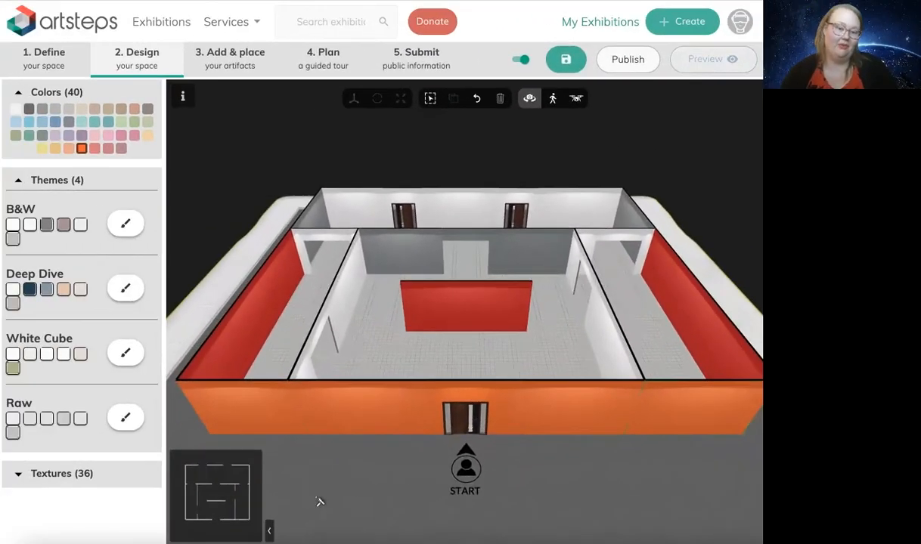
drag(318, 499, 388, 502)
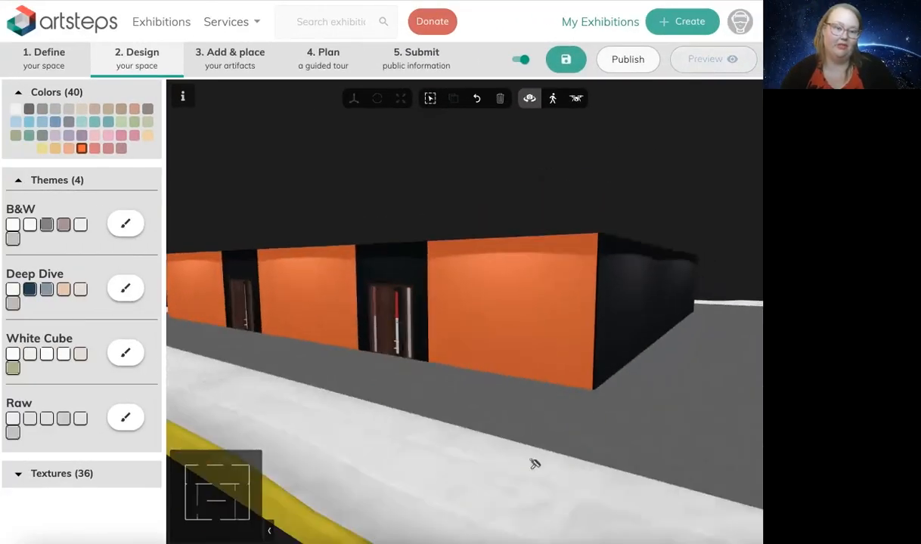
scroll(530, 462, down, 5)
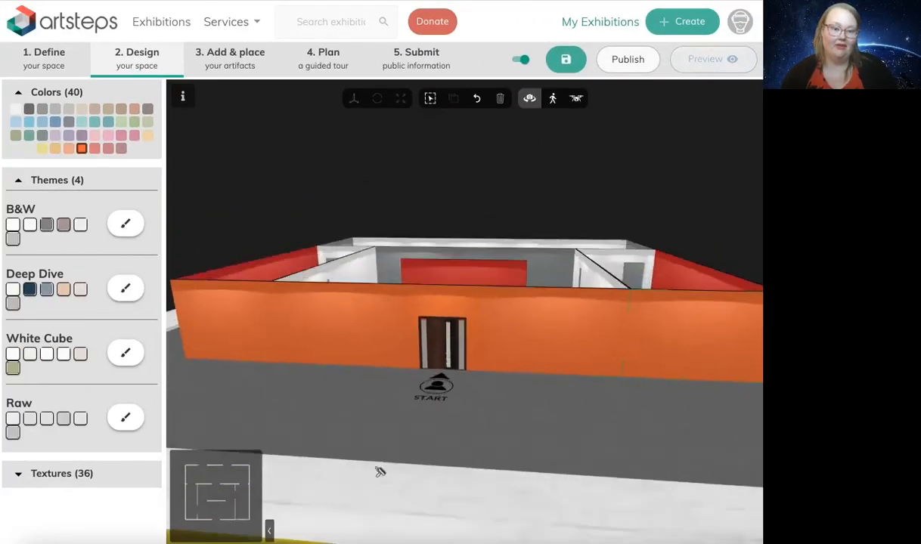